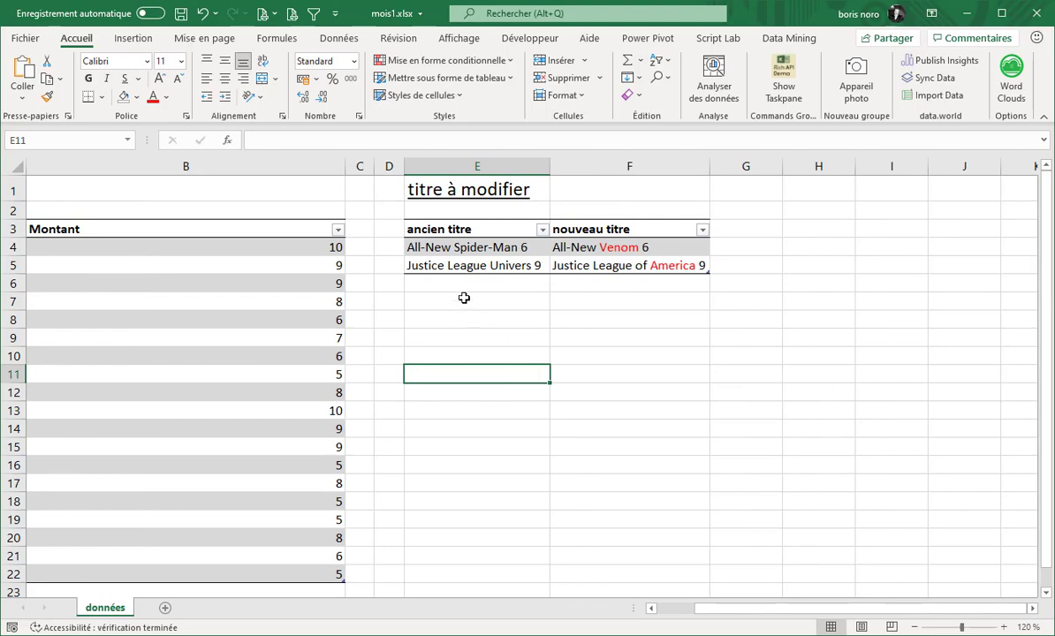
Step: Compare the All-New Spider-Man 6 order in the Commande table with its entry in the titre à modifier table
{"action": "left_click", "coordinate": [433, 238]}
{"action": "left_click_drag", "start_coordinate": [527, 251], "coordinate": [623, 267]}
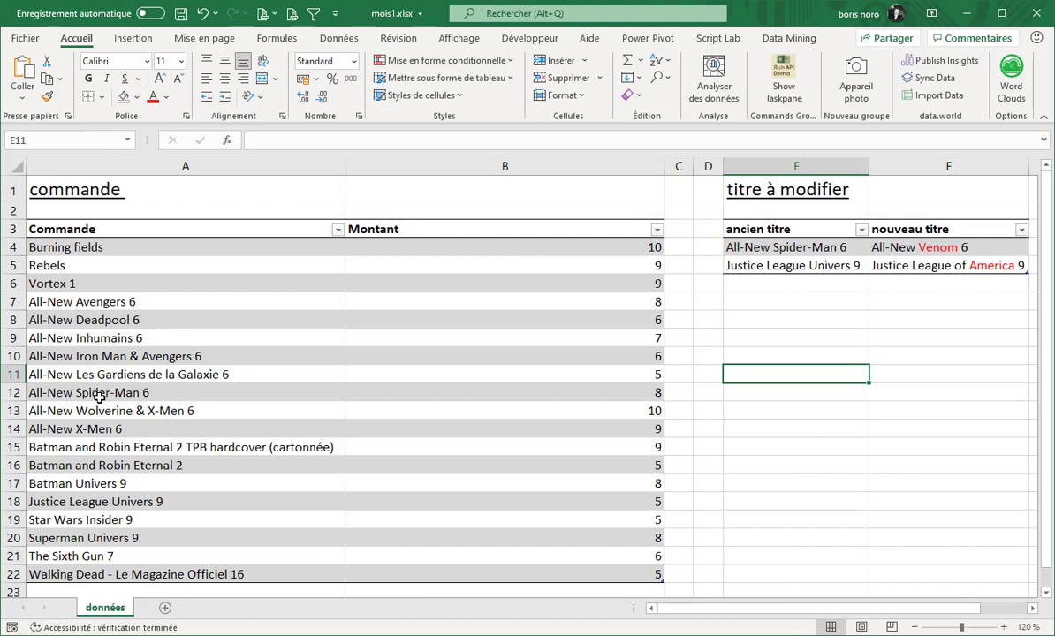
{"action": "left_click", "coordinate": [70, 393]}
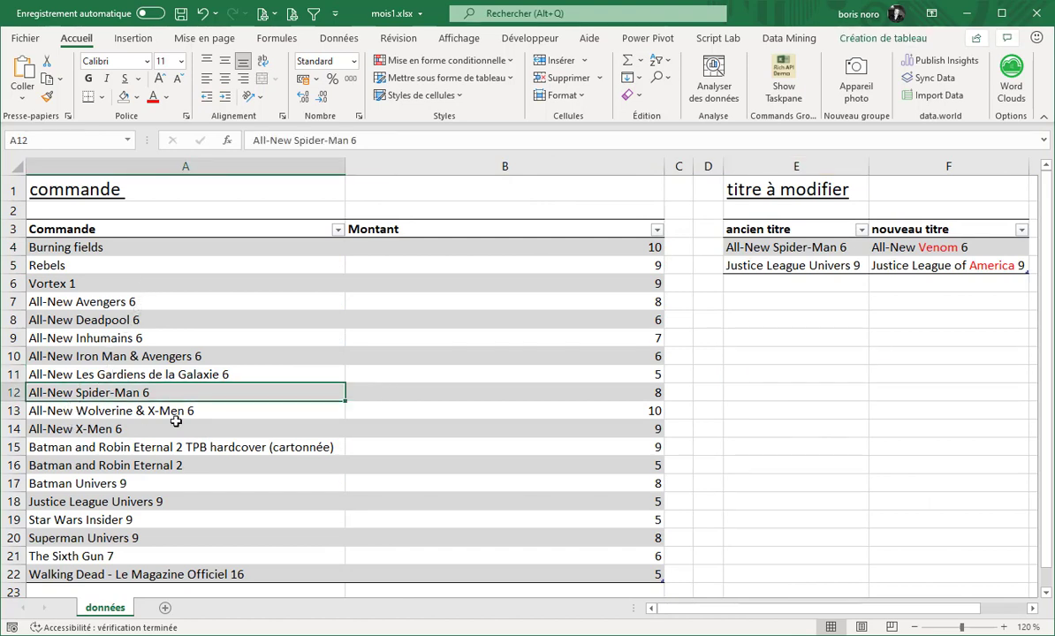
{"action": "left_click", "coordinate": [775, 249]}
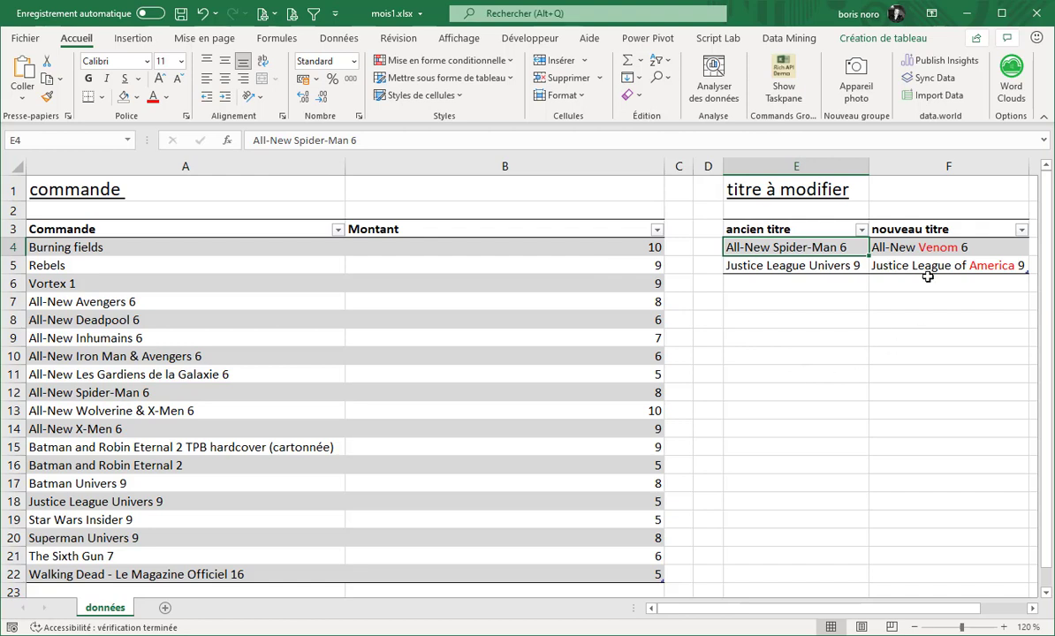
{"action": "left_click", "coordinate": [857, 236]}
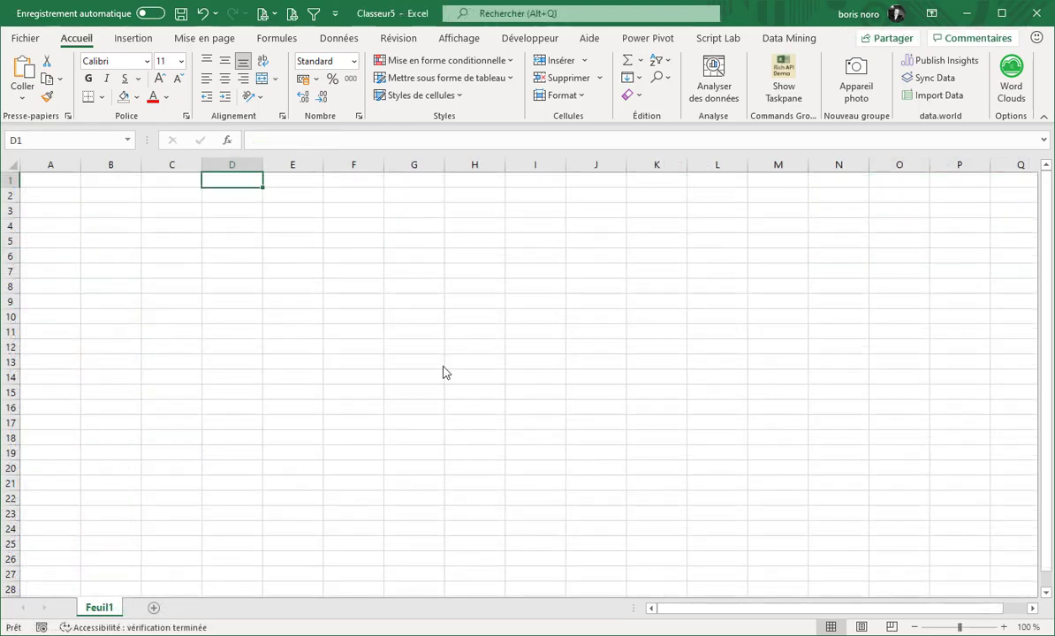
Step: Start a data import from the workbook mois1.xlsx on the Desktop into the blank workbook
{"action": "left_click", "coordinate": [336, 42]}
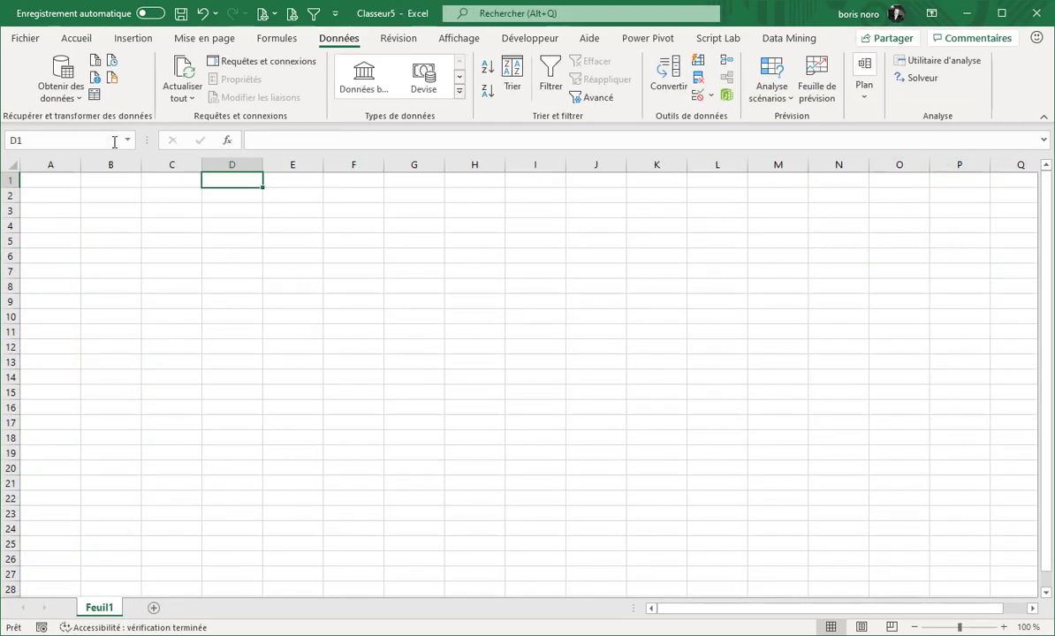
{"action": "left_click", "coordinate": [74, 100]}
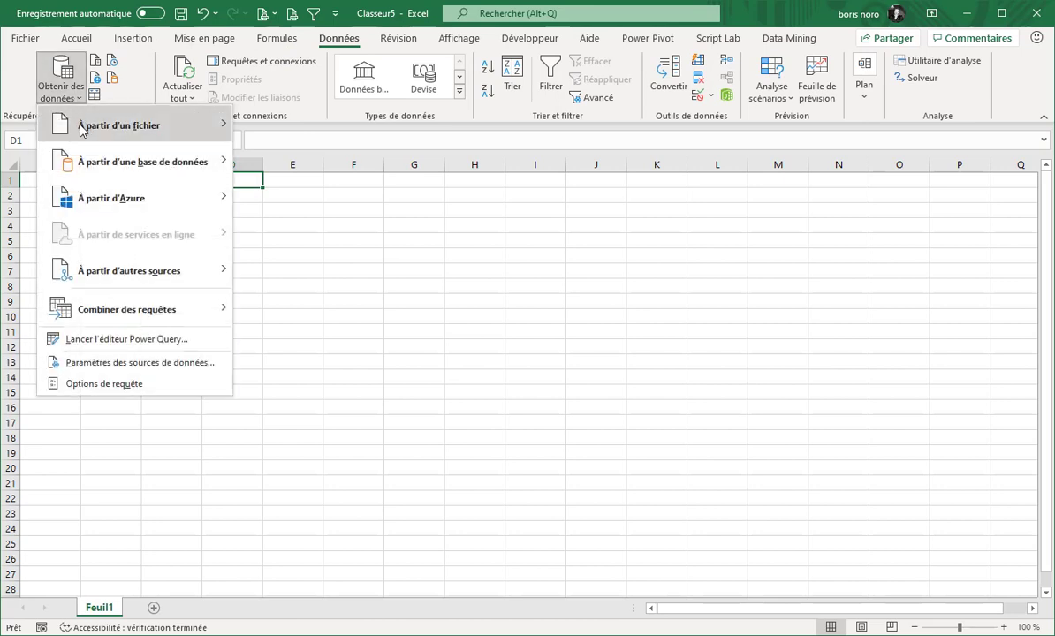
{"action": "mouse_move", "coordinate": [81, 129]}
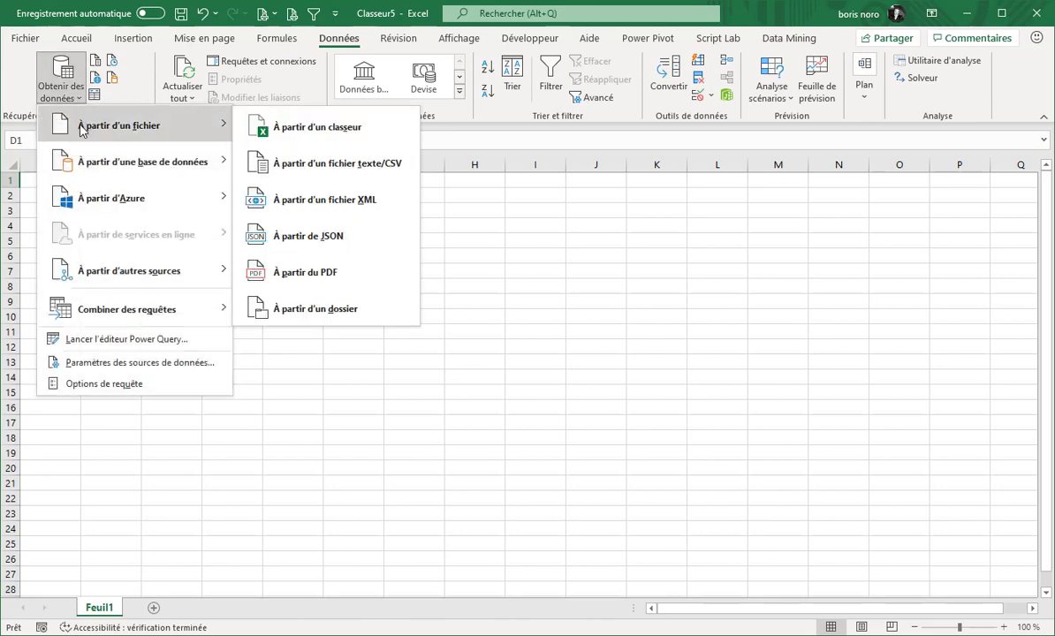
{"action": "left_click", "coordinate": [308, 133]}
{"action": "left_click", "coordinate": [471, 223]}
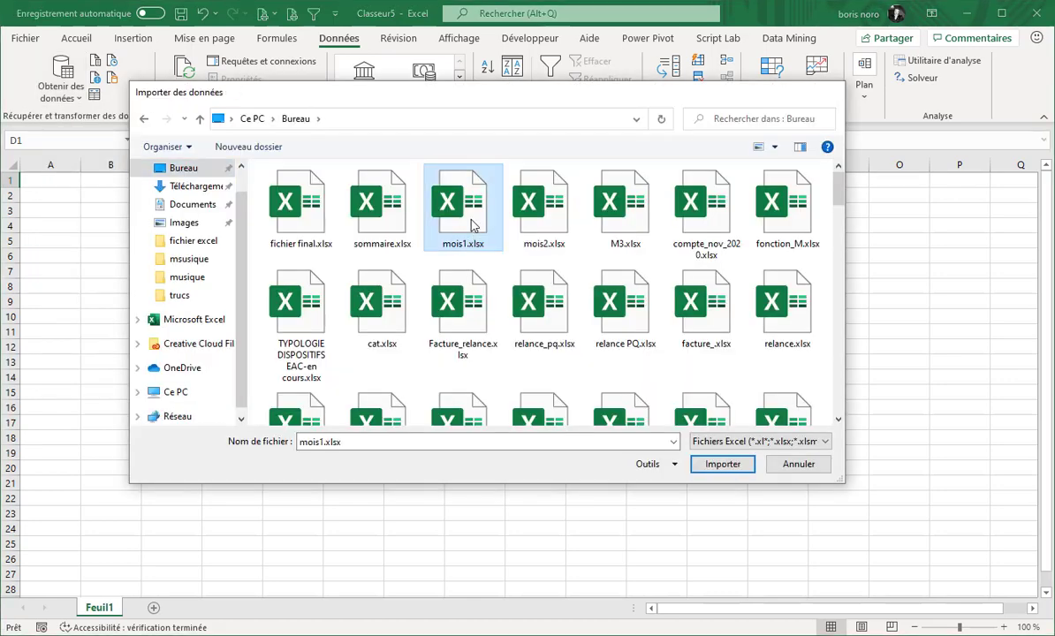
{"action": "double_click", "coordinate": [471, 223]}
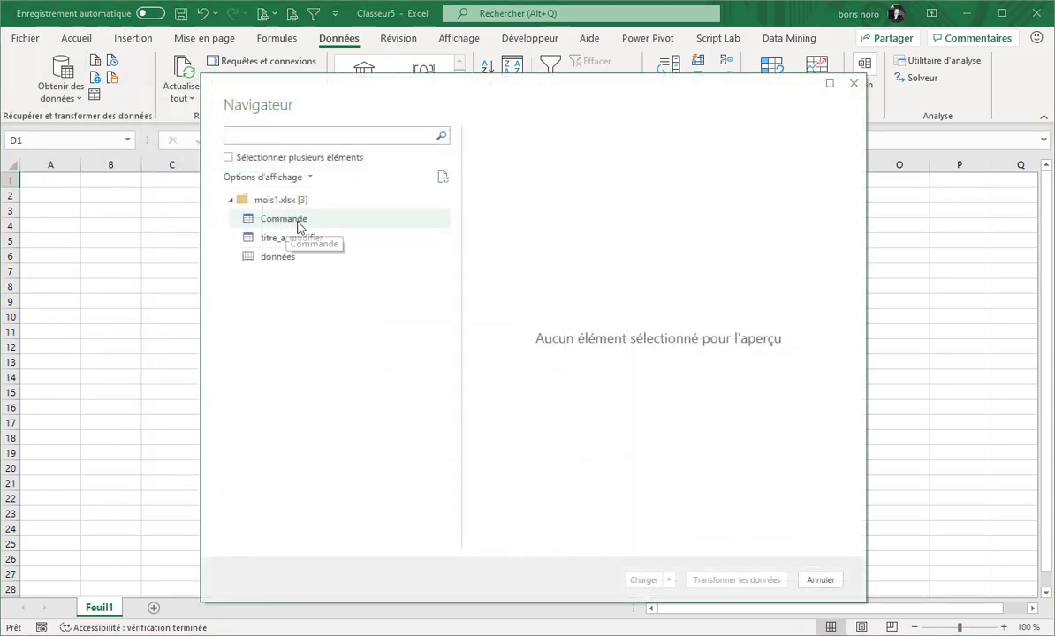
Step: Select both the Commande and titre_a_modifier tables for import and open them in the Power Query editor
{"action": "left_click", "coordinate": [319, 225]}
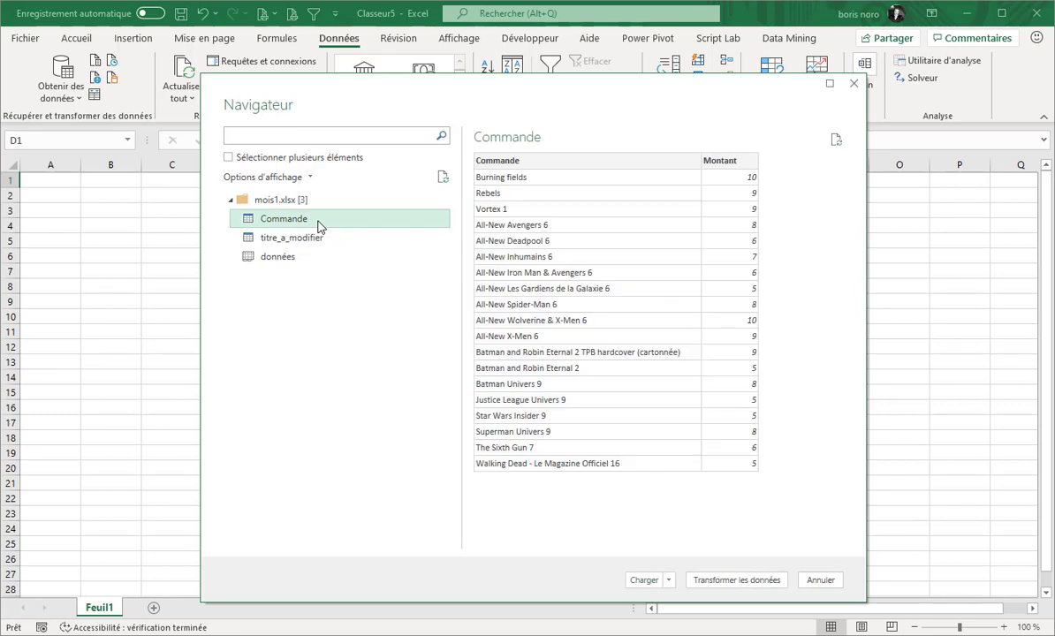
{"action": "left_click", "coordinate": [298, 247]}
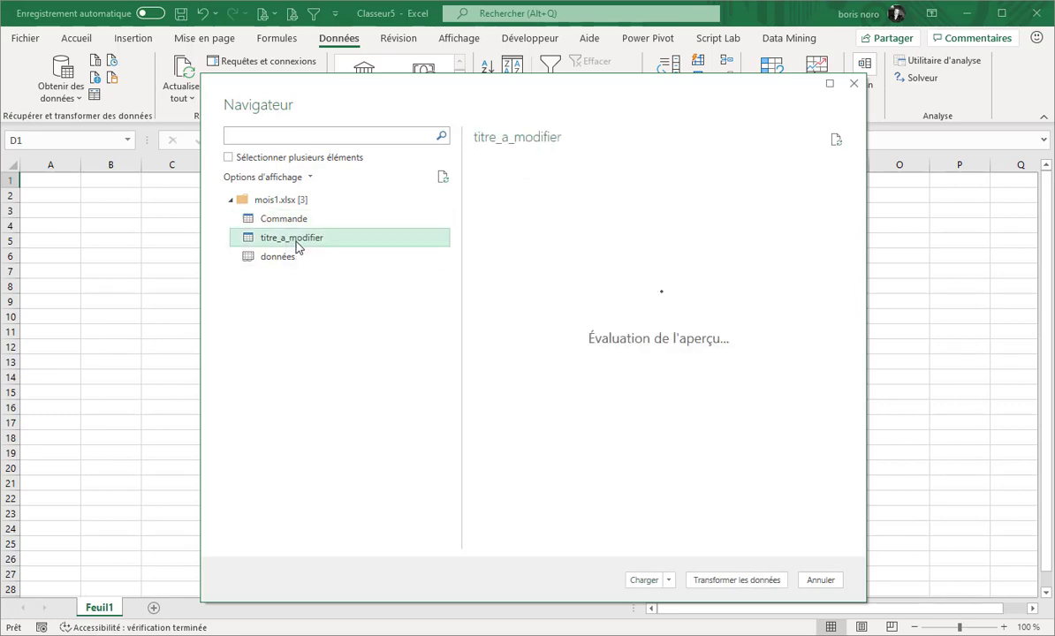
{"action": "left_click", "coordinate": [228, 158]}
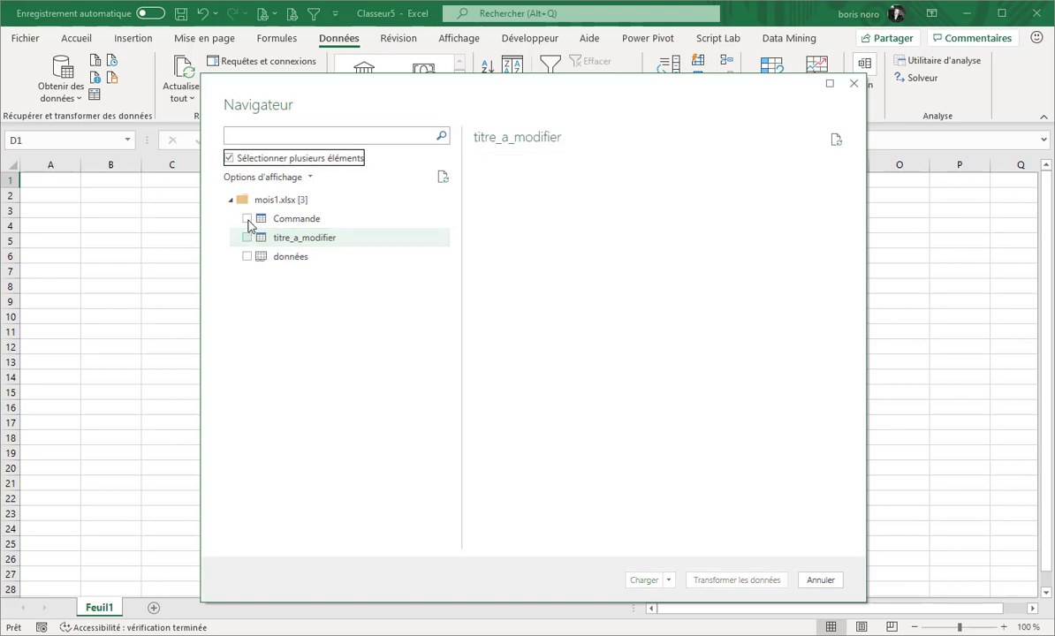
{"action": "left_click", "coordinate": [247, 219]}
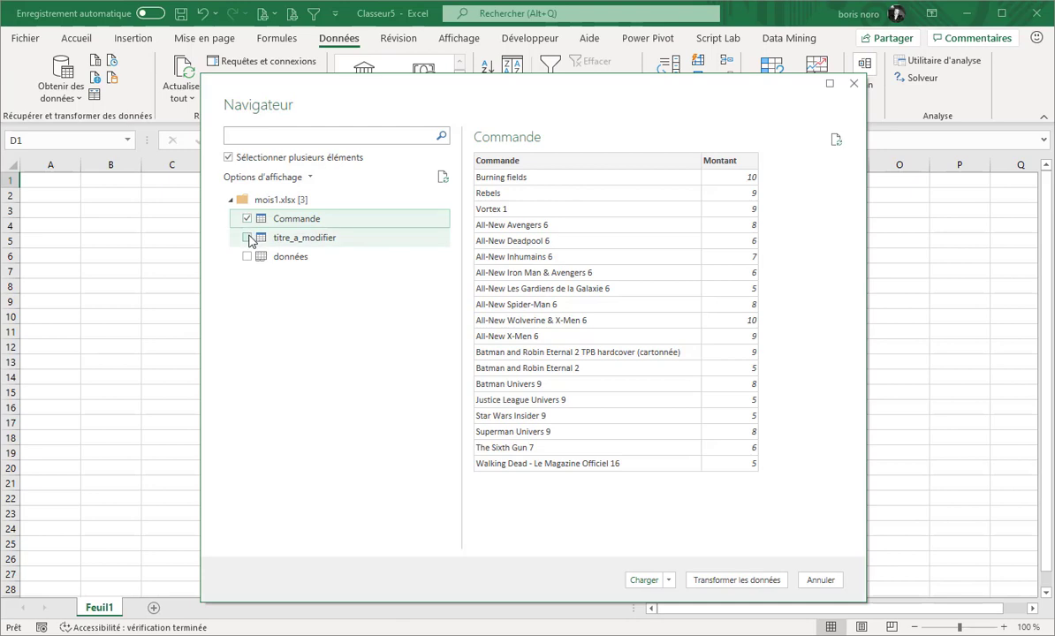
{"action": "left_click", "coordinate": [247, 238]}
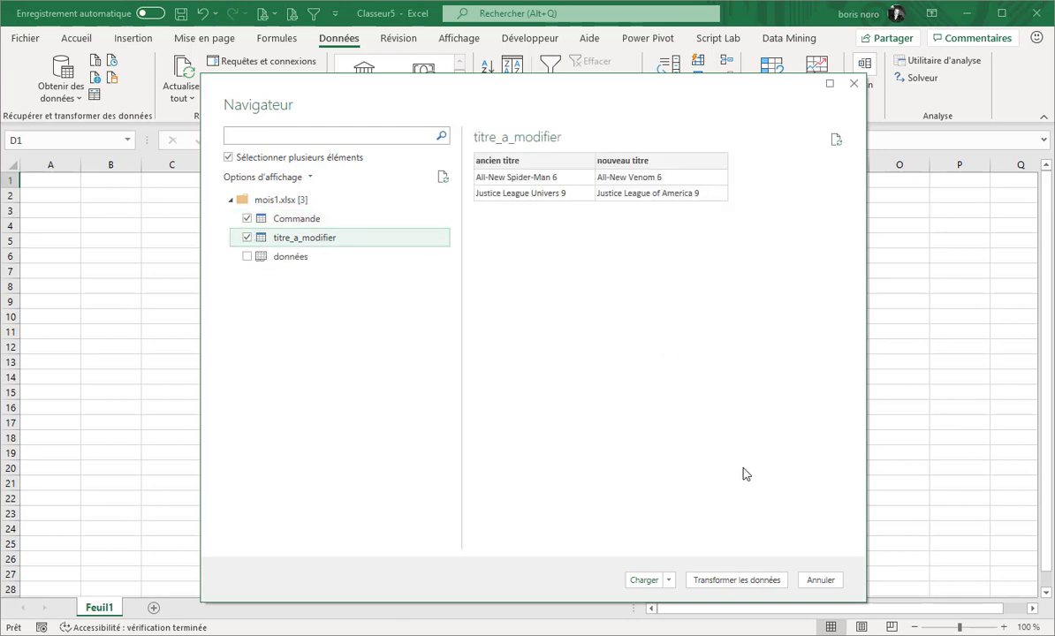
{"action": "left_click", "coordinate": [725, 581]}
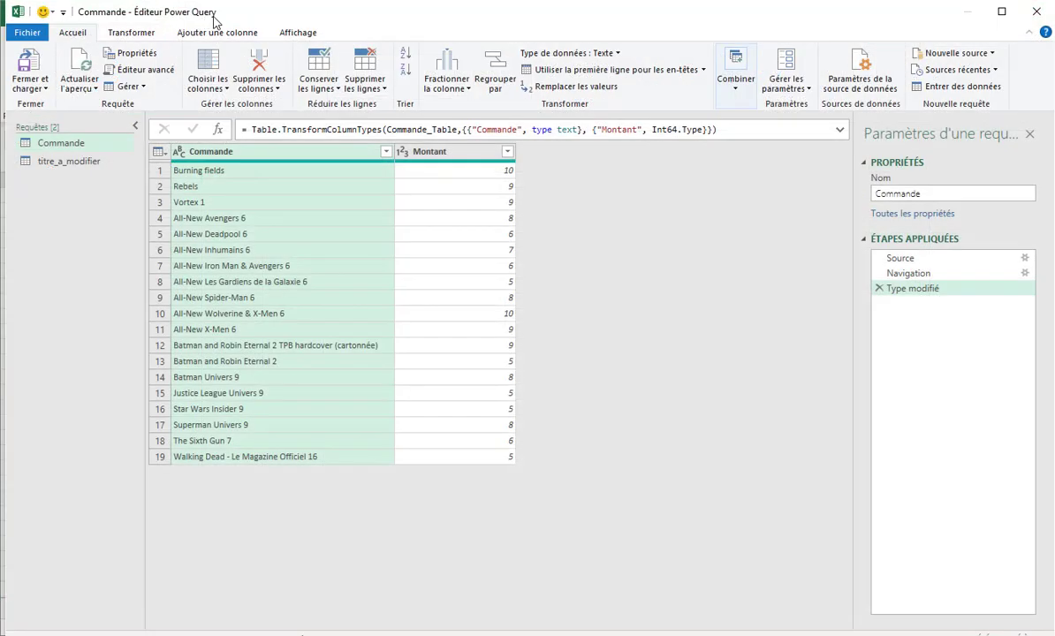
Step: In the titre_a_modifier query, try a custom step with the formula = #"Type modifié"{1}, and delete that step
{"action": "left_click", "coordinate": [88, 165]}
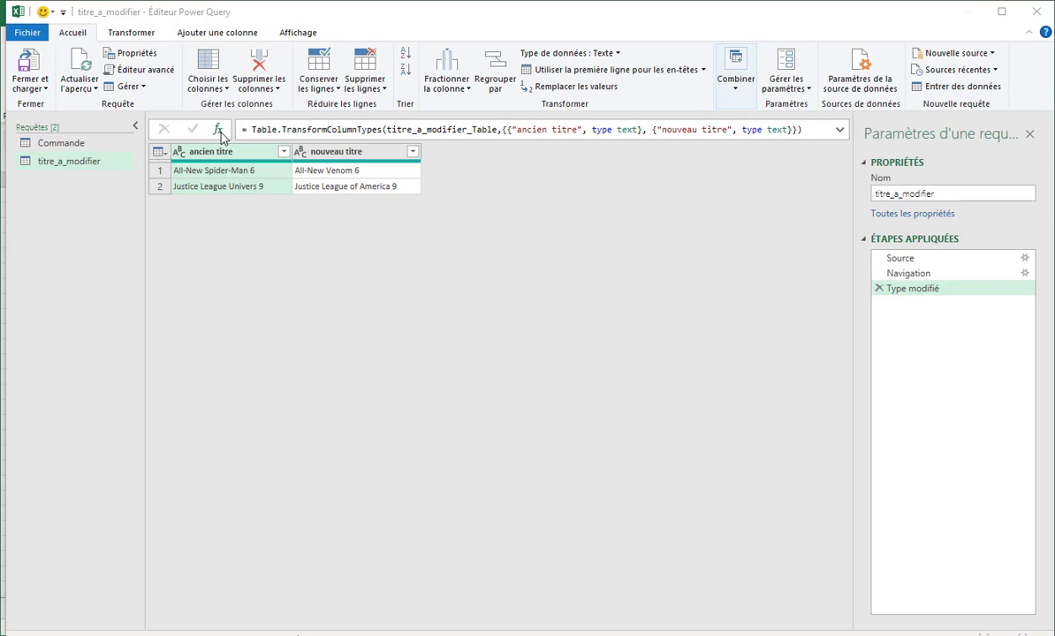
{"action": "left_click", "coordinate": [219, 133]}
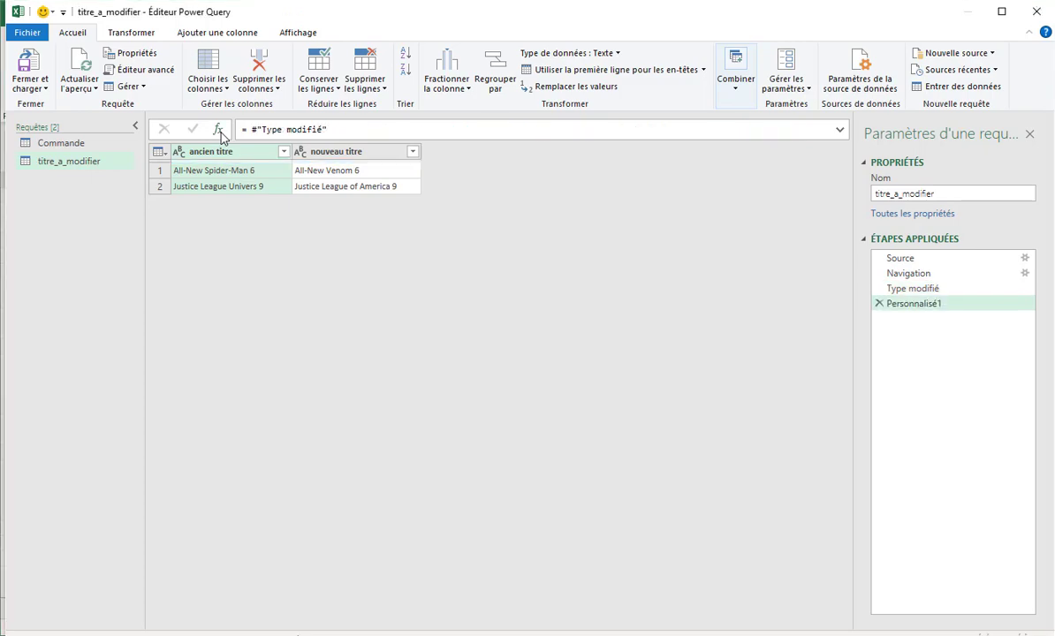
{"action": "type", "text": "{"}
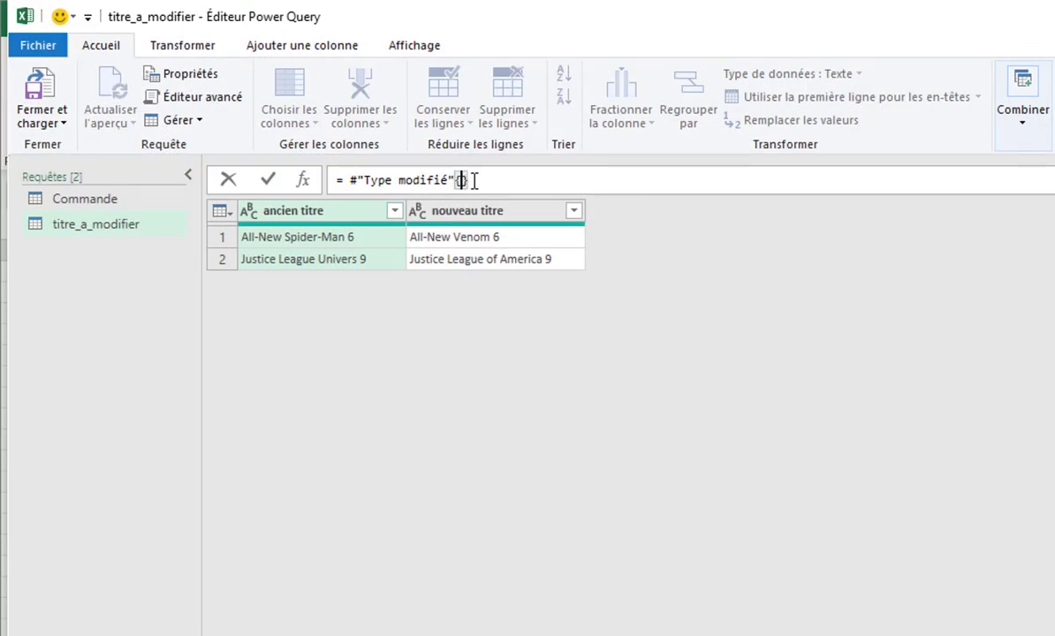
{"action": "type", "text": "1"}
{"action": "key", "text": "Return"}
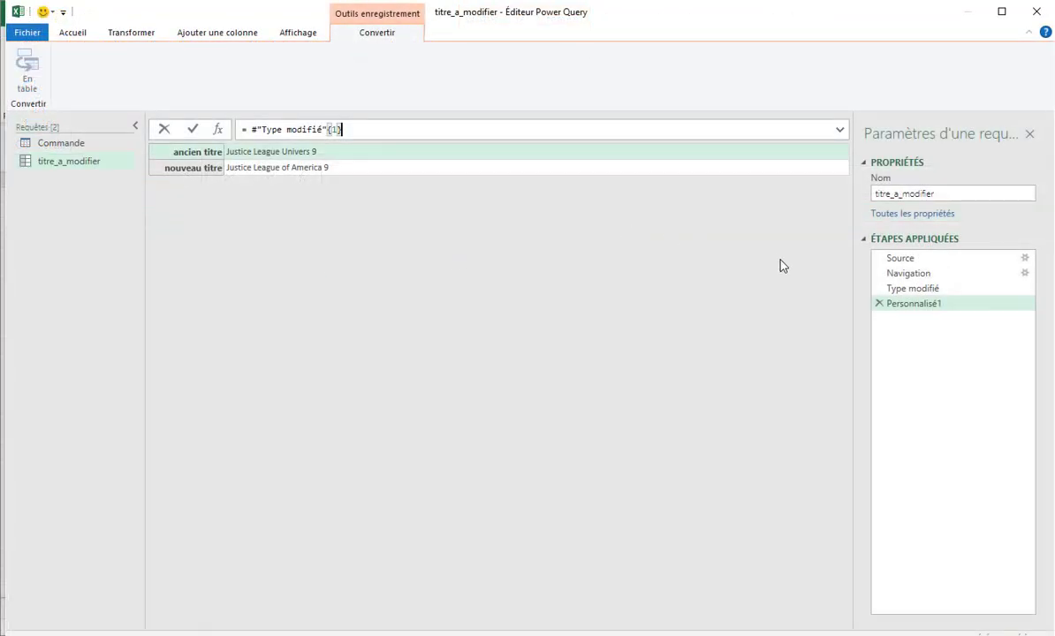
{"action": "left_click", "coordinate": [879, 304]}
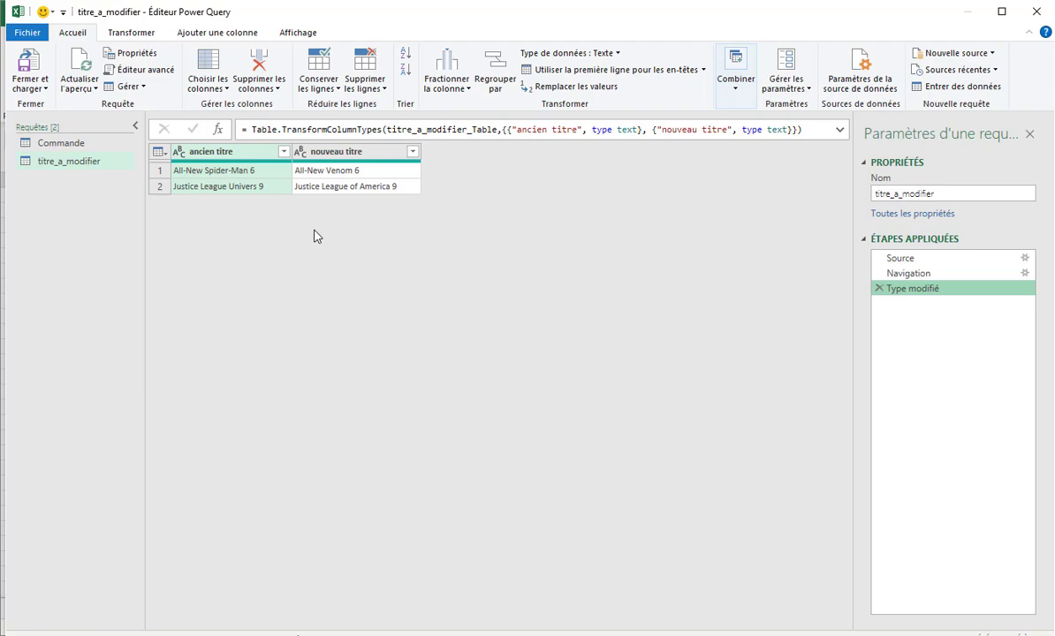
Step: Try a custom step extracting the first record with = #"Type modifié"{0}, and delete that step
{"action": "left_click", "coordinate": [218, 130]}
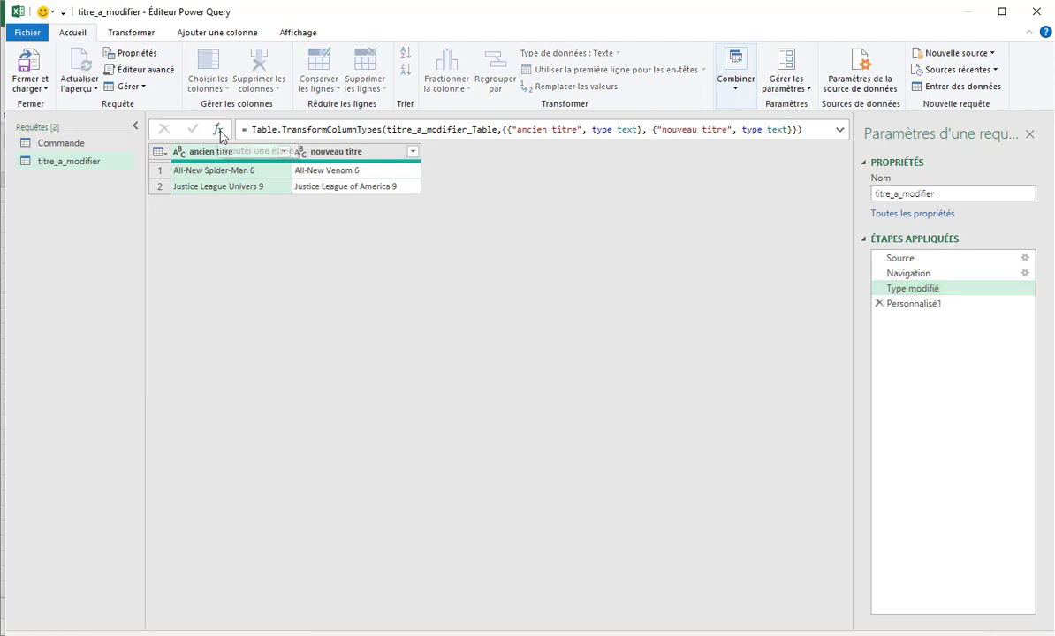
{"action": "left_click", "coordinate": [336, 130]}
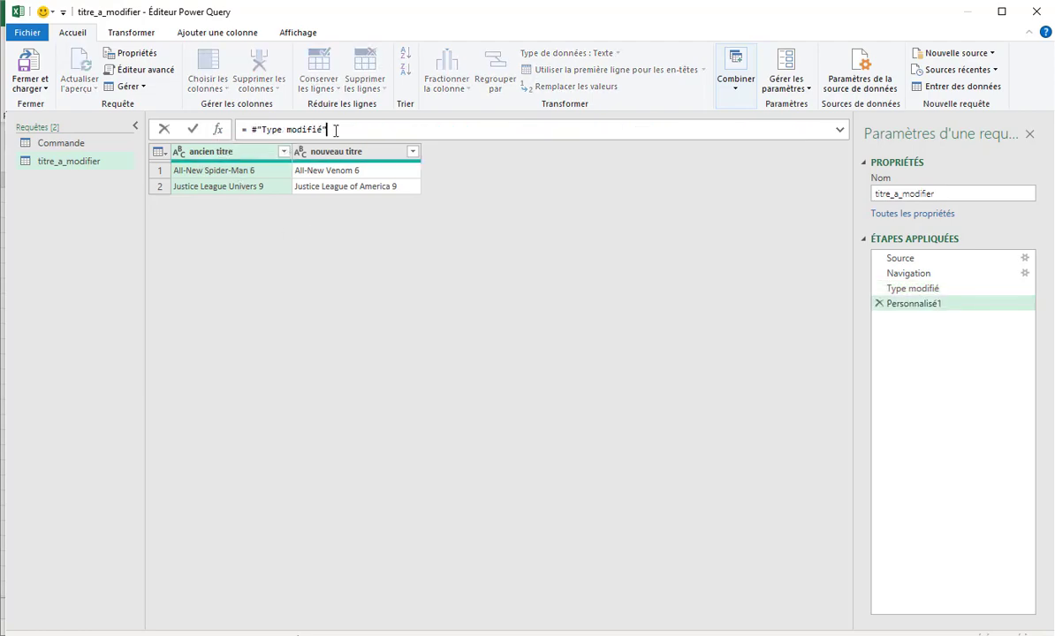
{"action": "type", "text": "{}"}
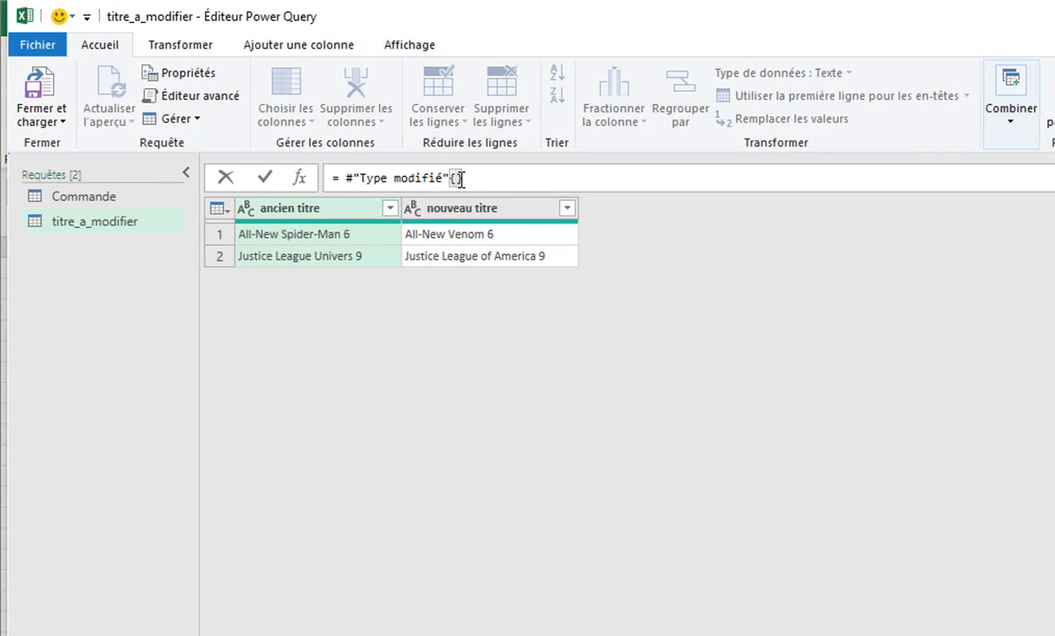
{"action": "type", "text": "0"}
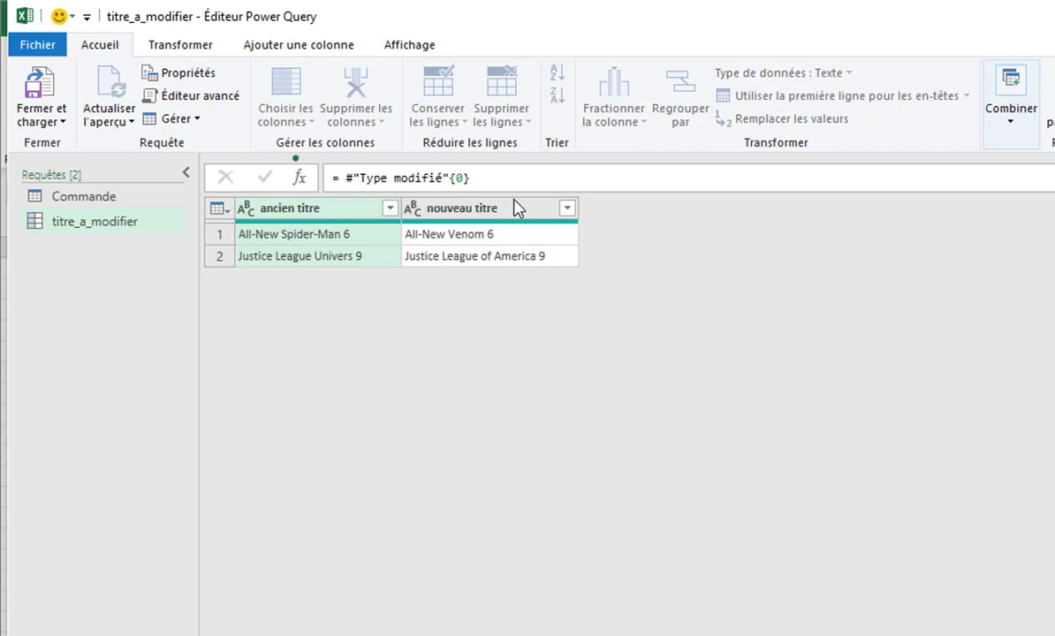
{"action": "key", "text": "Return"}
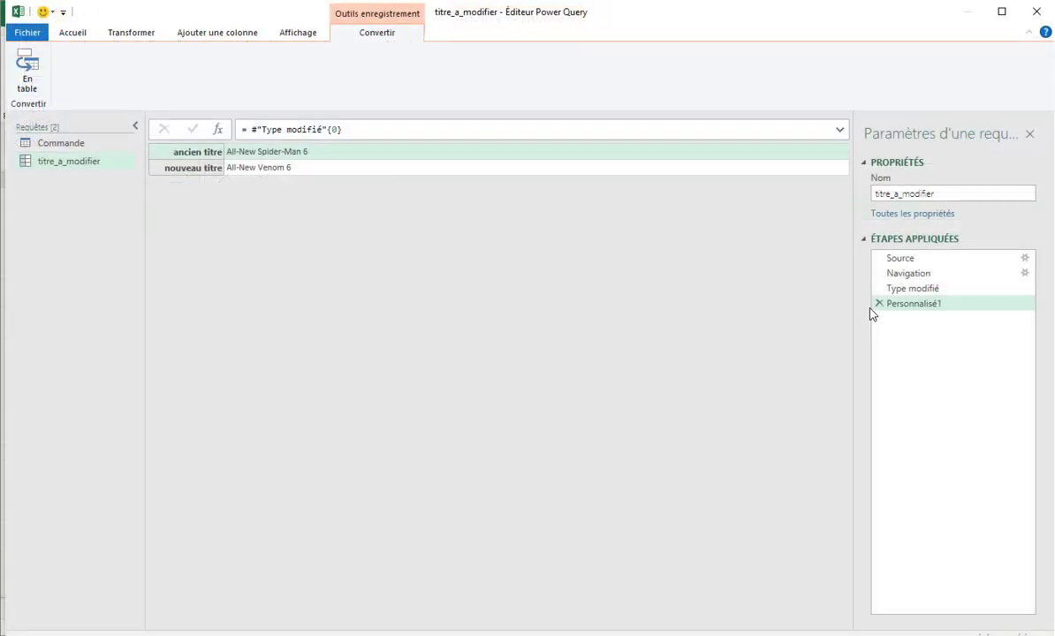
{"action": "left_click", "coordinate": [880, 304]}
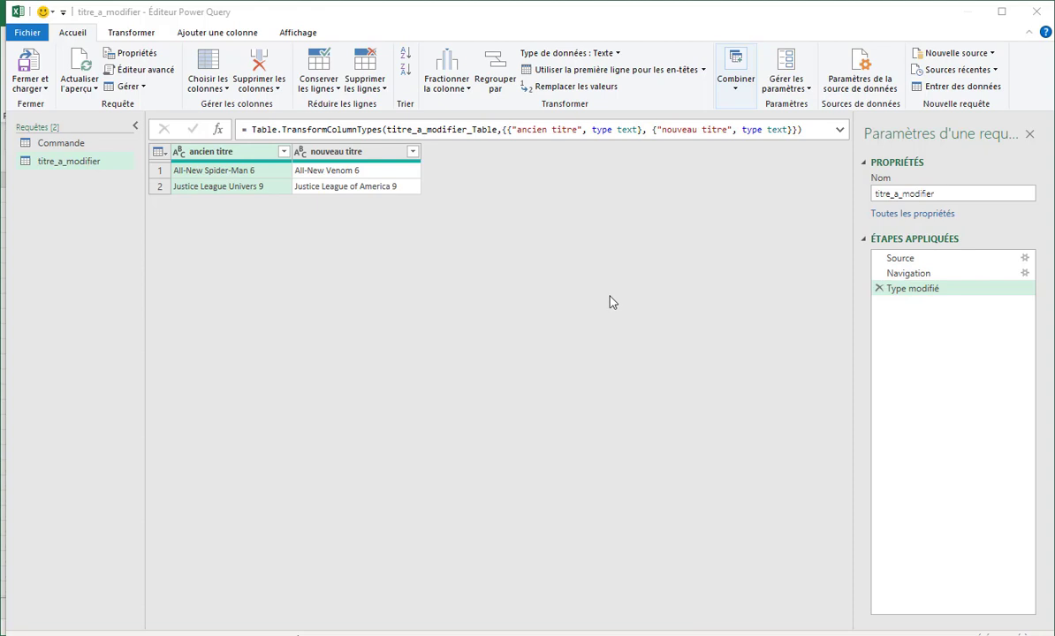
Step: Add a custom step to titre_a_modifier with the formula = #"Type modifié"{1}[nouveau titre]
{"action": "left_click", "coordinate": [218, 130]}
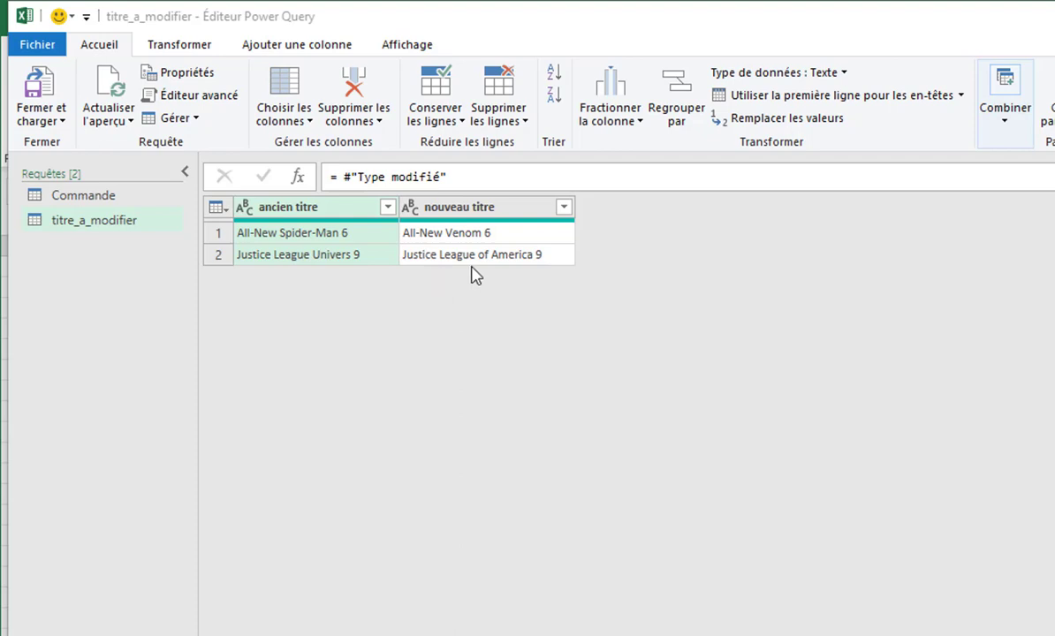
{"action": "left_click", "coordinate": [484, 178]}
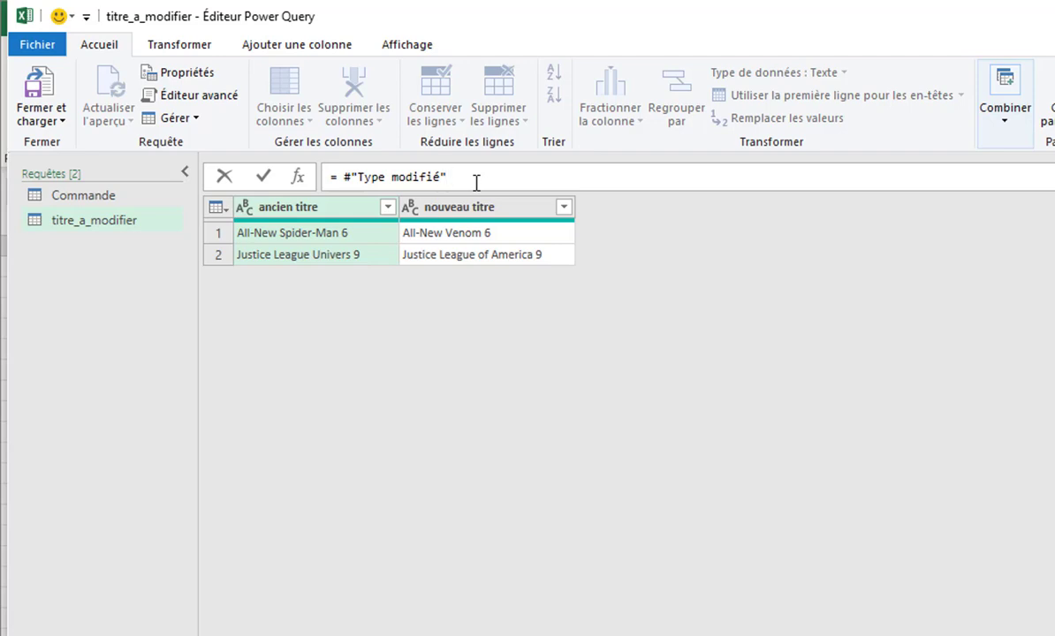
{"action": "type", "text": "{1}[nouveau titre"}
{"action": "key", "text": "Return"}
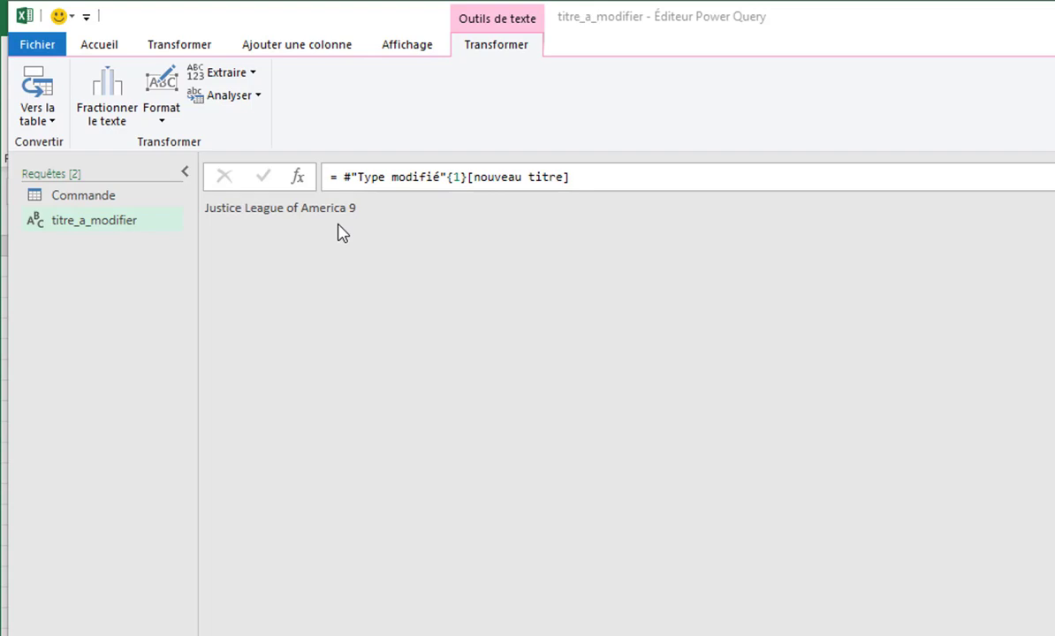
Step: Copy the custom step's whole formula, delete the step and re-create it with the copied formula
{"action": "left_click", "coordinate": [566, 177]}
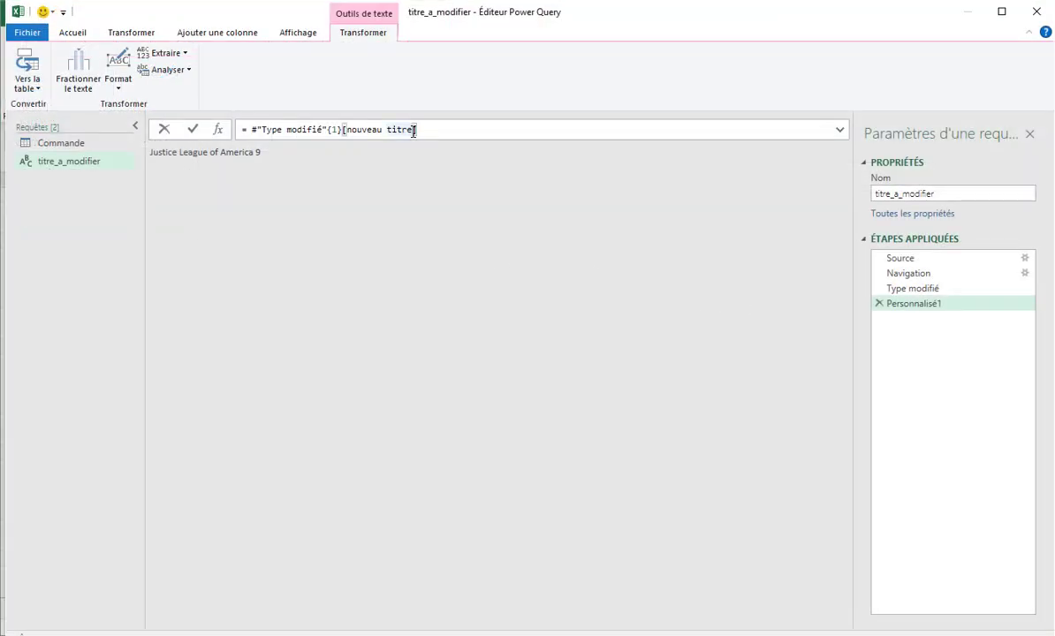
{"action": "key", "text": "ctrl+a"}
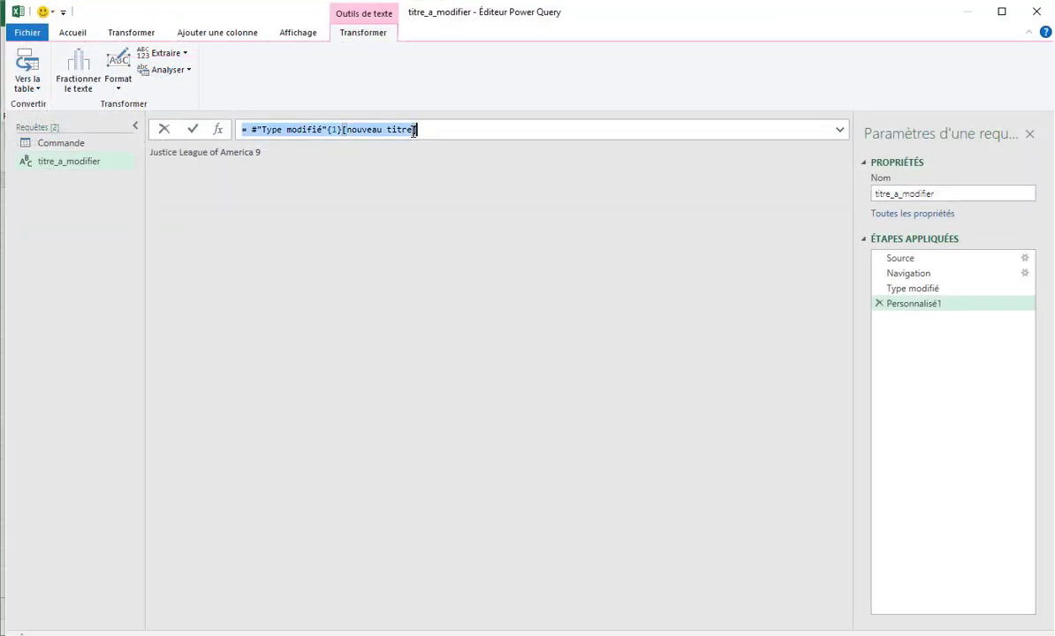
{"action": "left_click", "coordinate": [879, 304]}
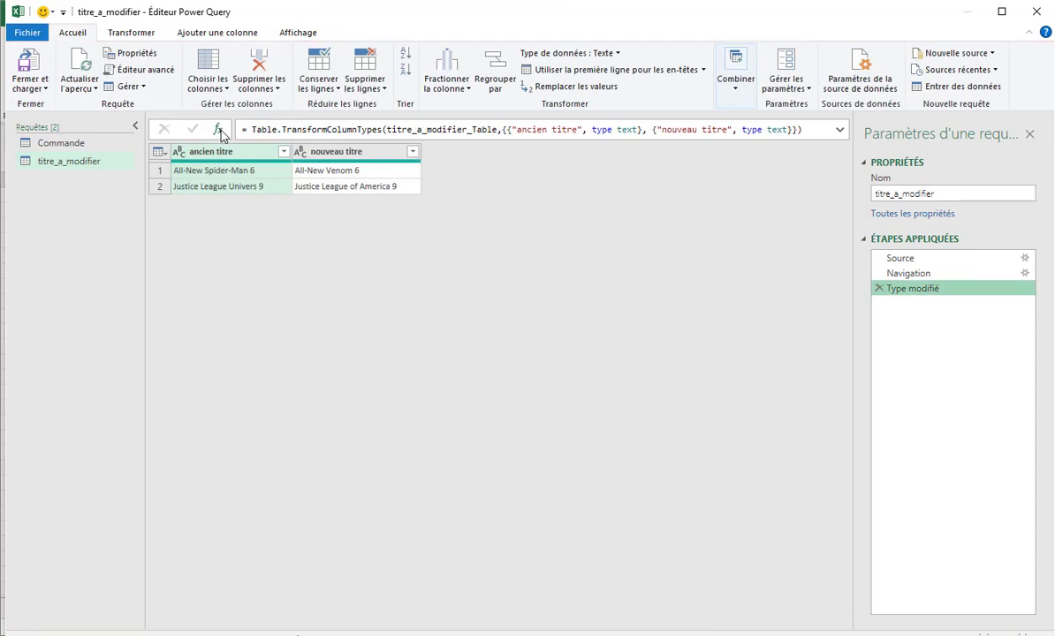
{"action": "left_click", "coordinate": [219, 131]}
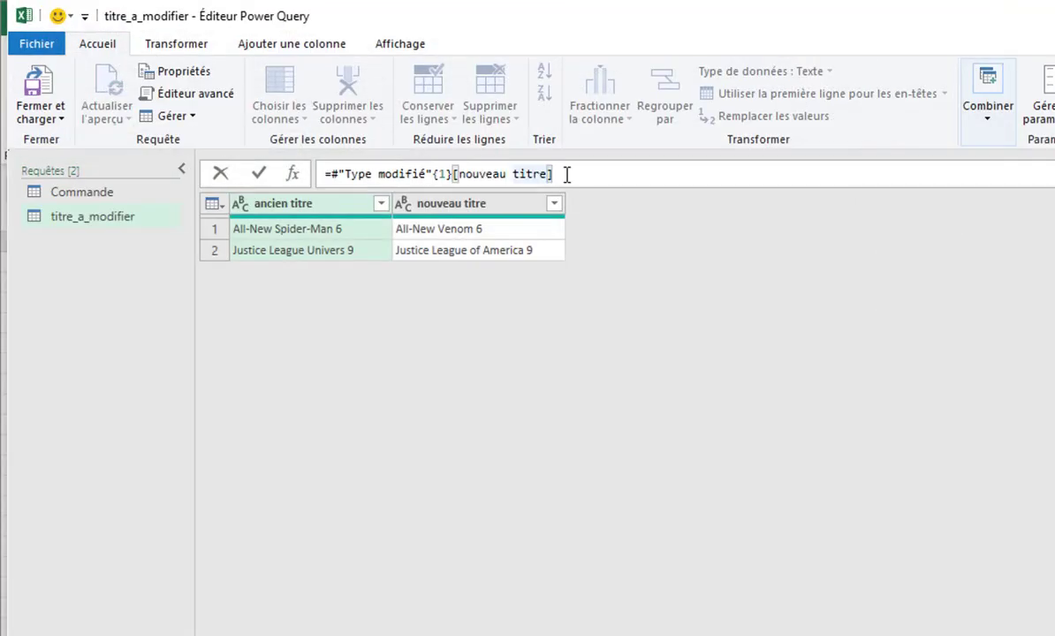
Step: Try the custom step formula = #"Type modifié"{[ancien titre = "Justice League Univers 9"]}[nouveau titre], and delete that step
{"action": "left_click", "coordinate": [441, 172]}
{"action": "double_click", "coordinate": [441, 173]}
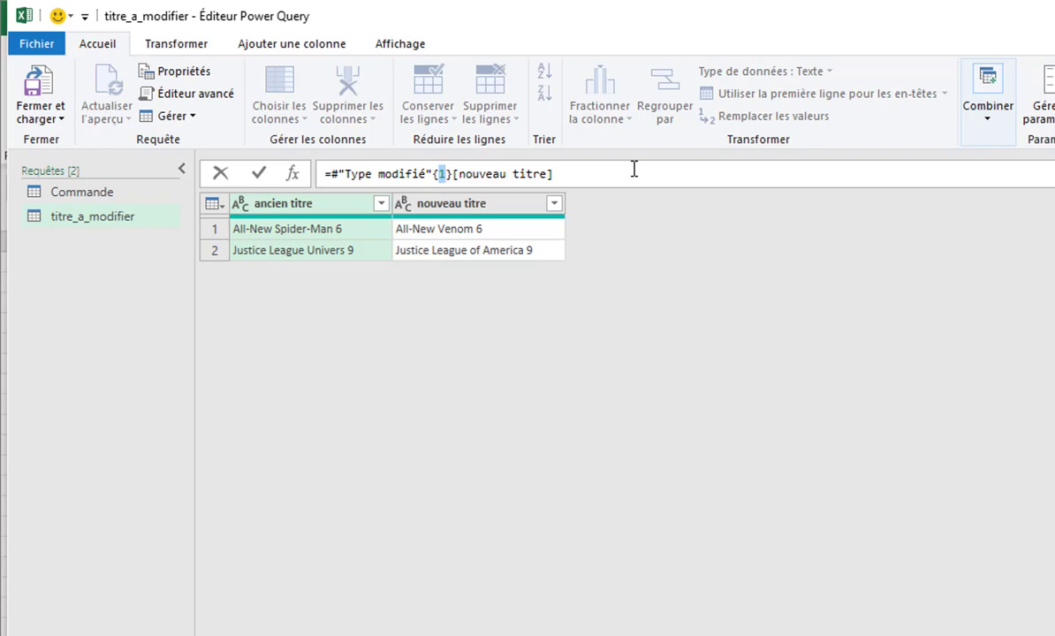
{"action": "key", "text": "Delete"}
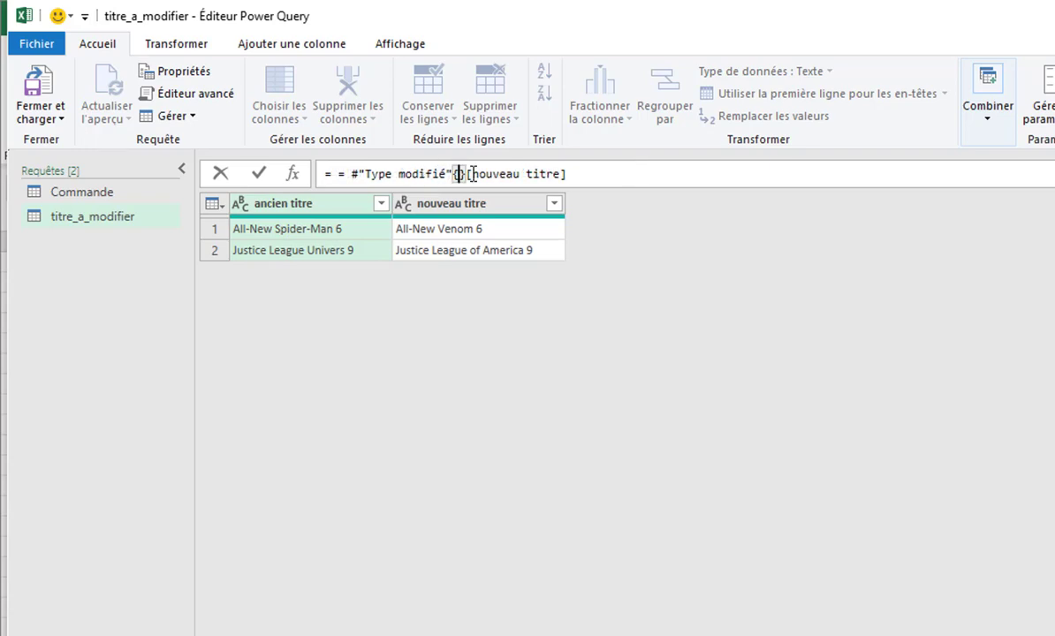
{"action": "type", "text": "[]"}
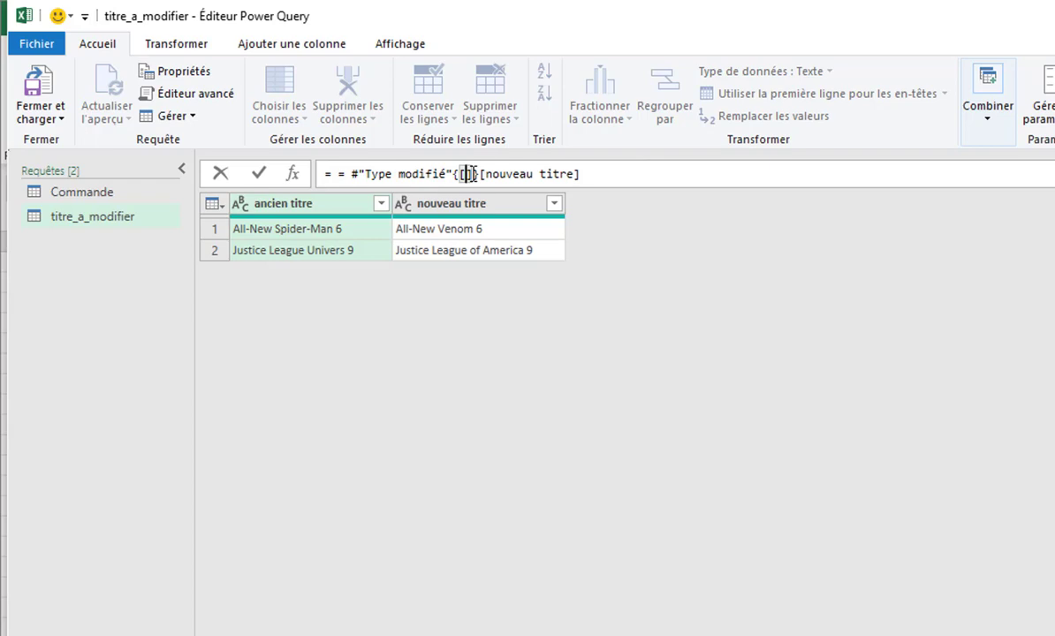
{"action": "type", "text": "ancien titre"}
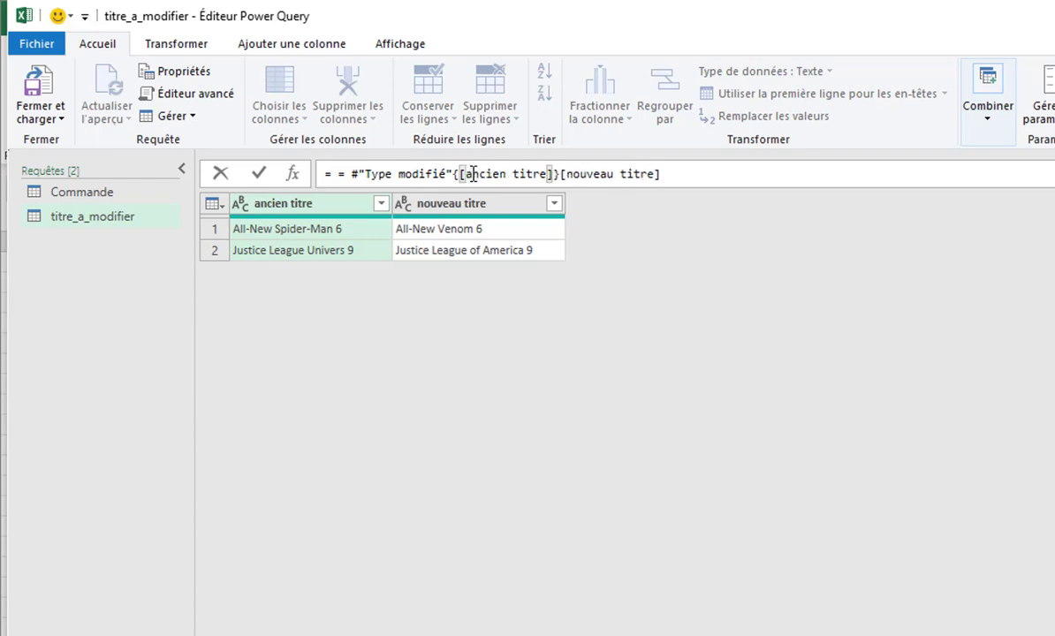
{"action": "type", "text": "= \"\""}
{"action": "type", "text": "Justice League Univers 9"}
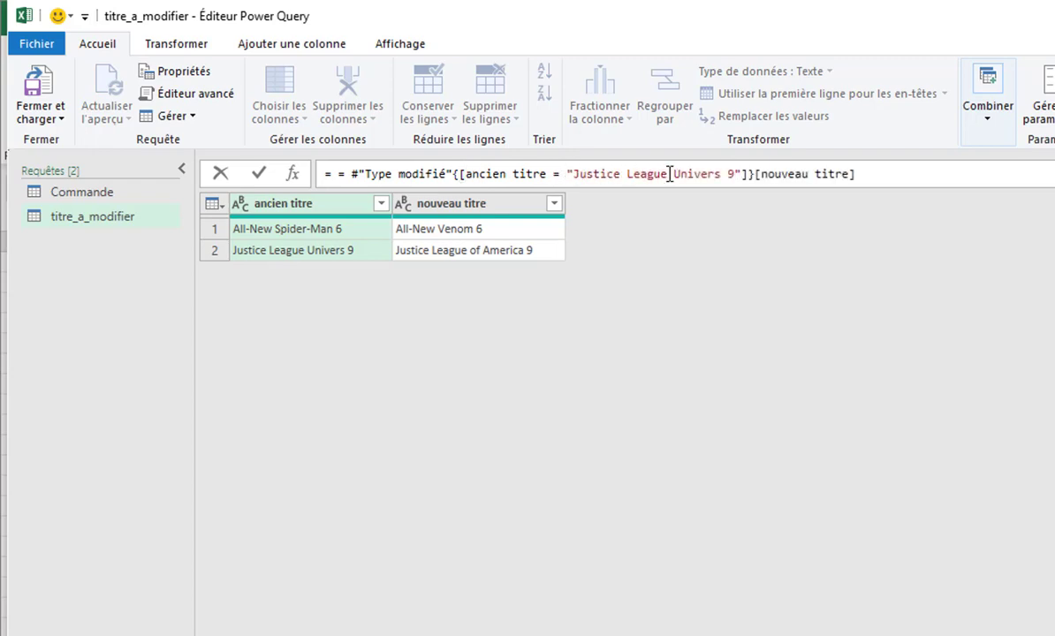
{"action": "left_click", "coordinate": [741, 175]}
{"action": "left_click_drag", "start_coordinate": [741, 174], "coordinate": [734, 174]}
{"action": "left_click", "coordinate": [863, 174]}
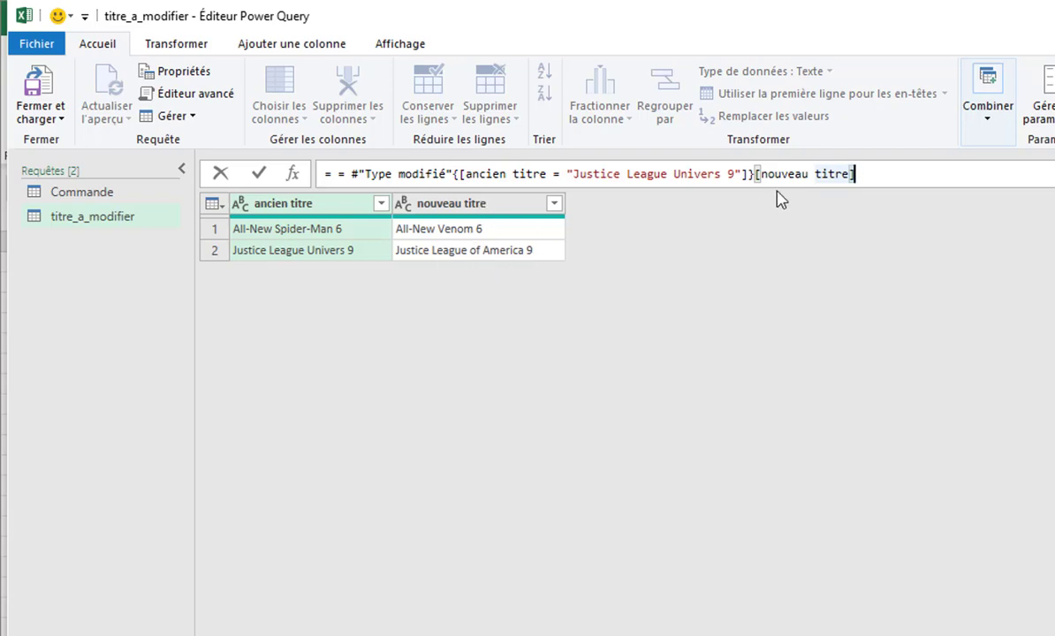
{"action": "key", "text": "Return"}
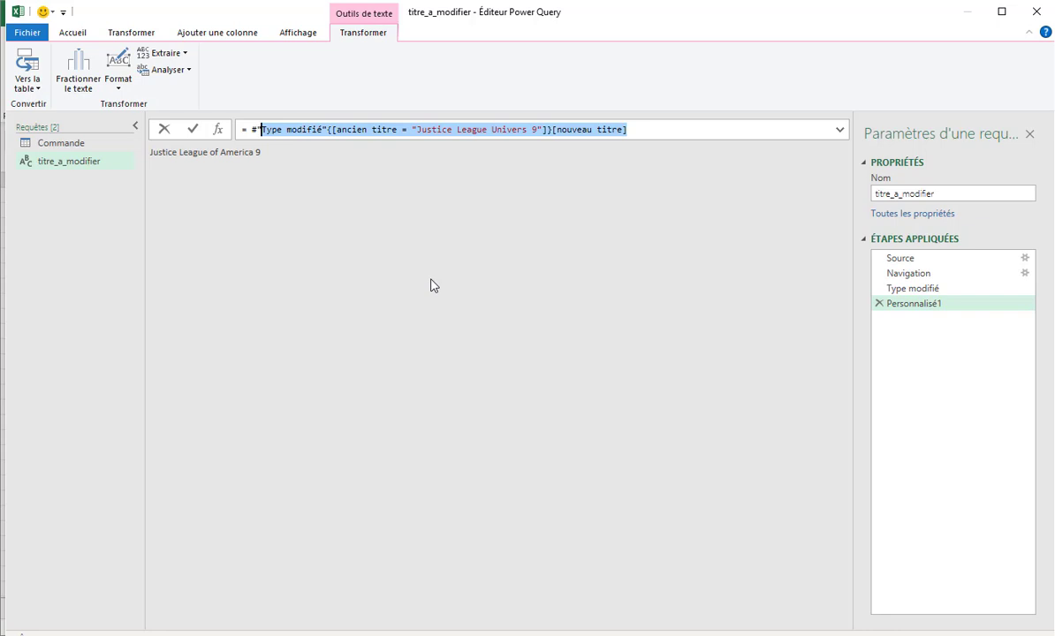
{"action": "left_click", "coordinate": [880, 304]}
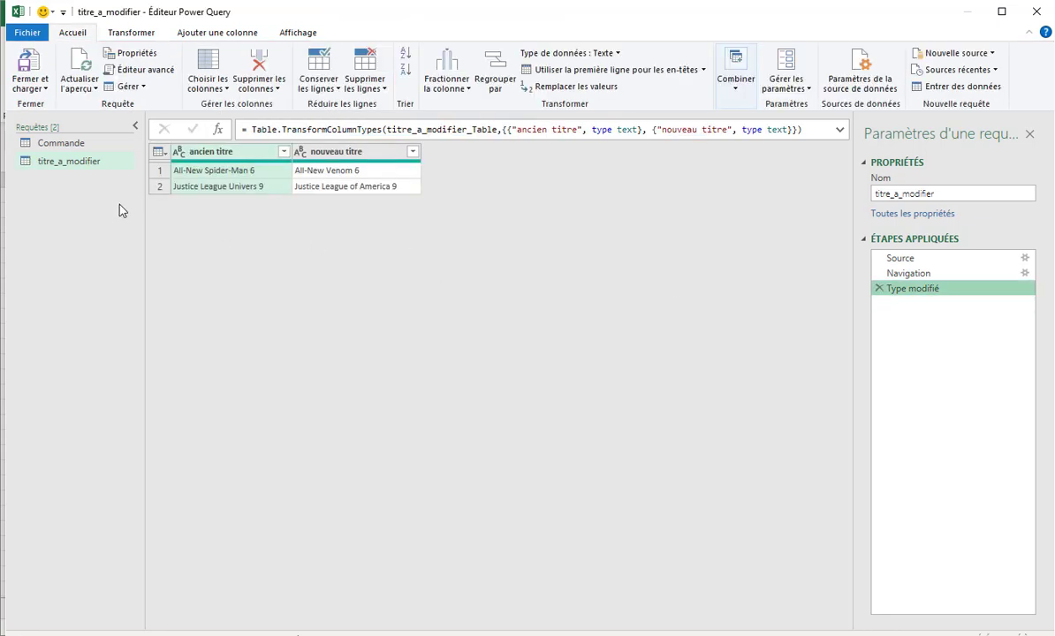
Step: Start a custom column in the Commande query and name it Titre rectifié
{"action": "left_click", "coordinate": [63, 144]}
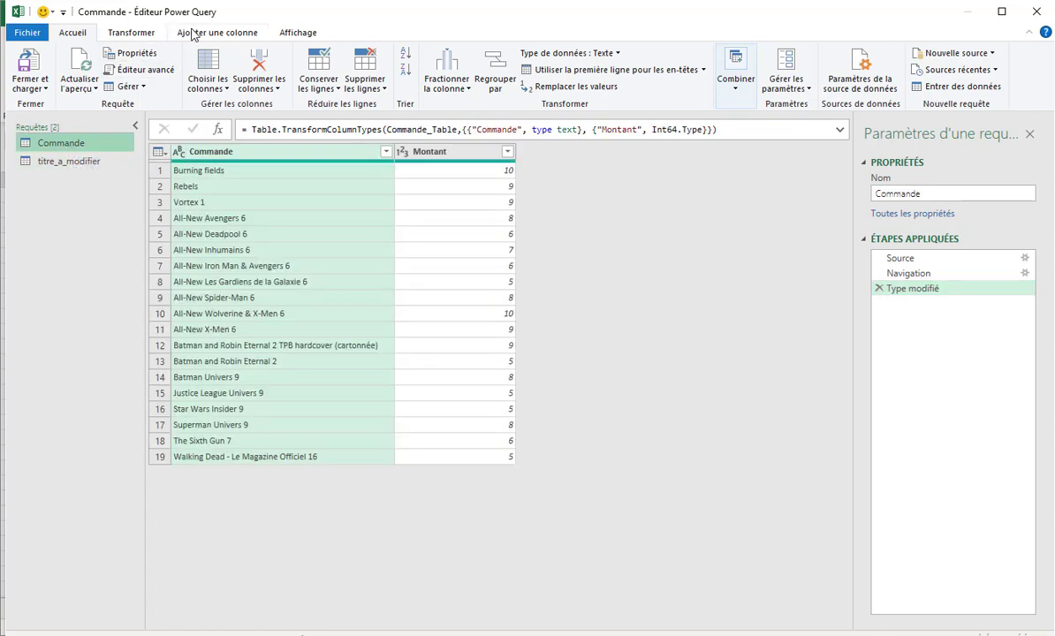
{"action": "left_click", "coordinate": [192, 33]}
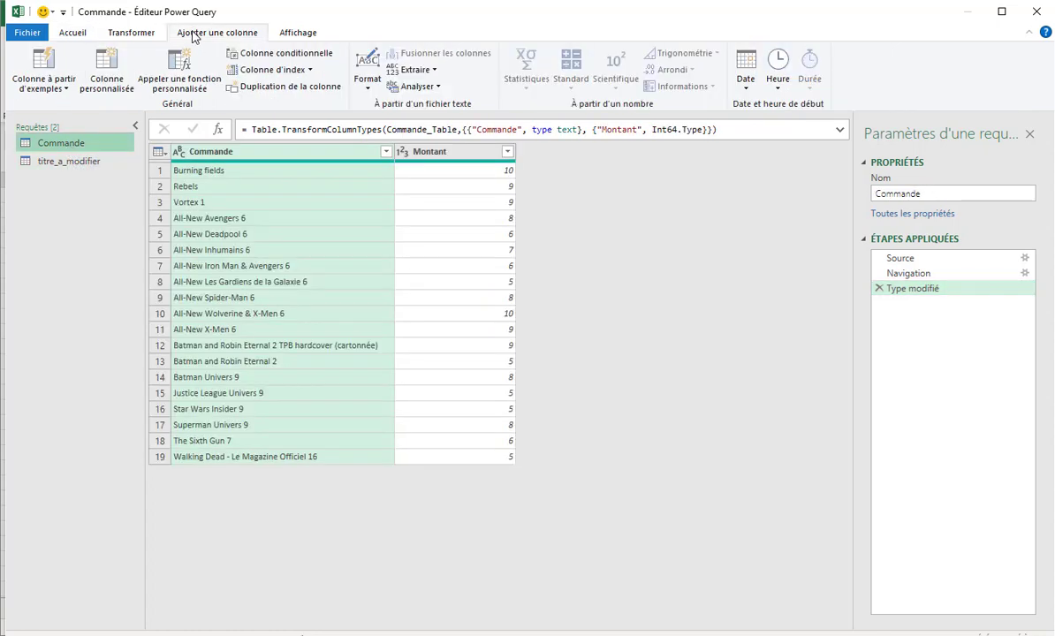
{"action": "left_click", "coordinate": [107, 71]}
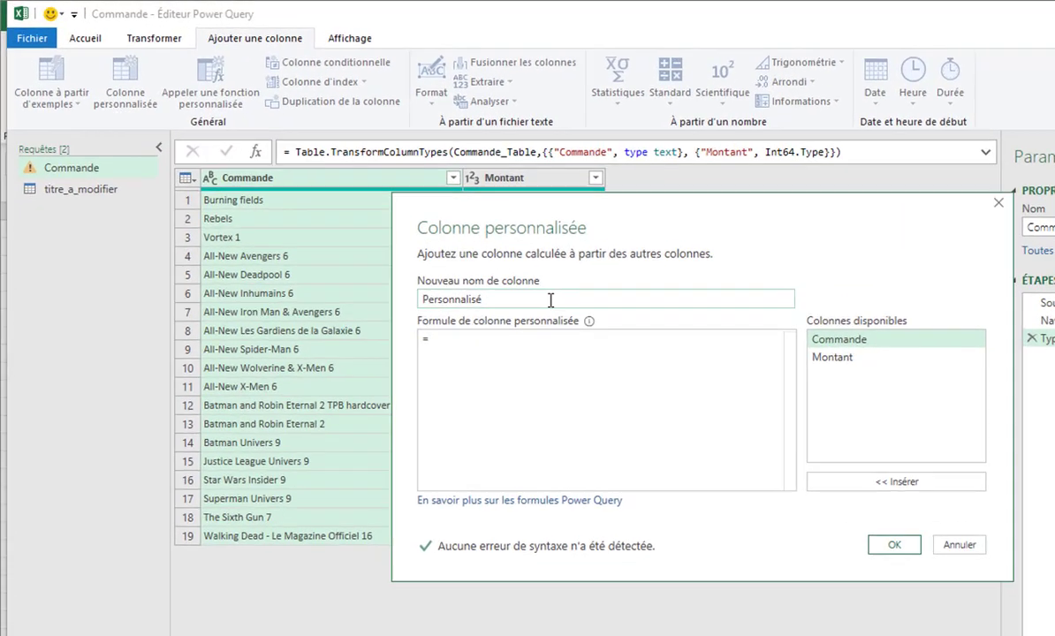
{"action": "left_click", "coordinate": [574, 314]}
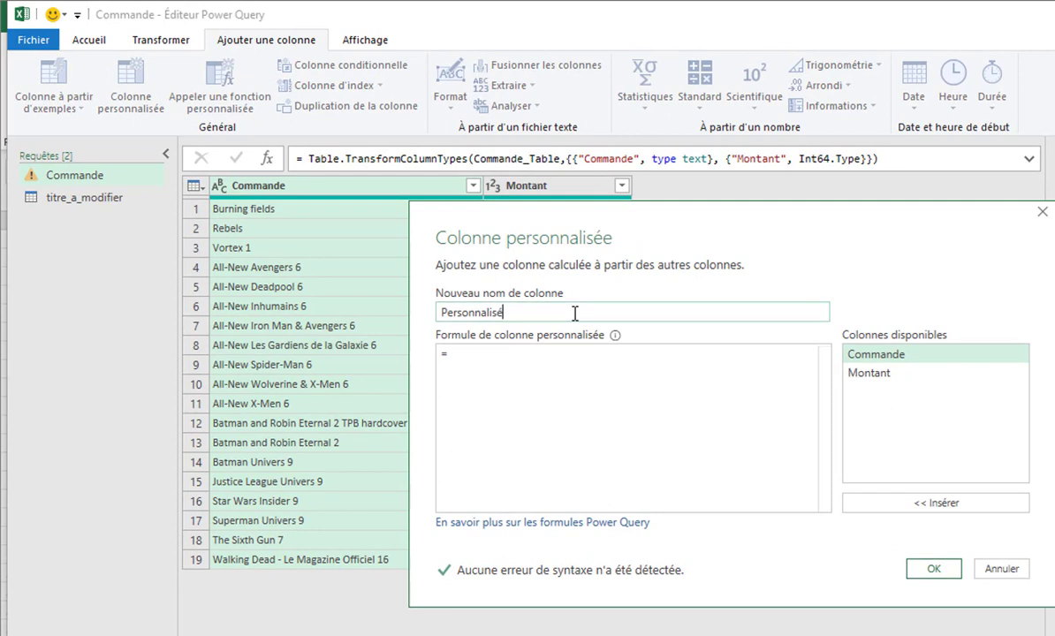
{"action": "key", "text": "ctrl+a"}
{"action": "key", "text": "BackSpace"}
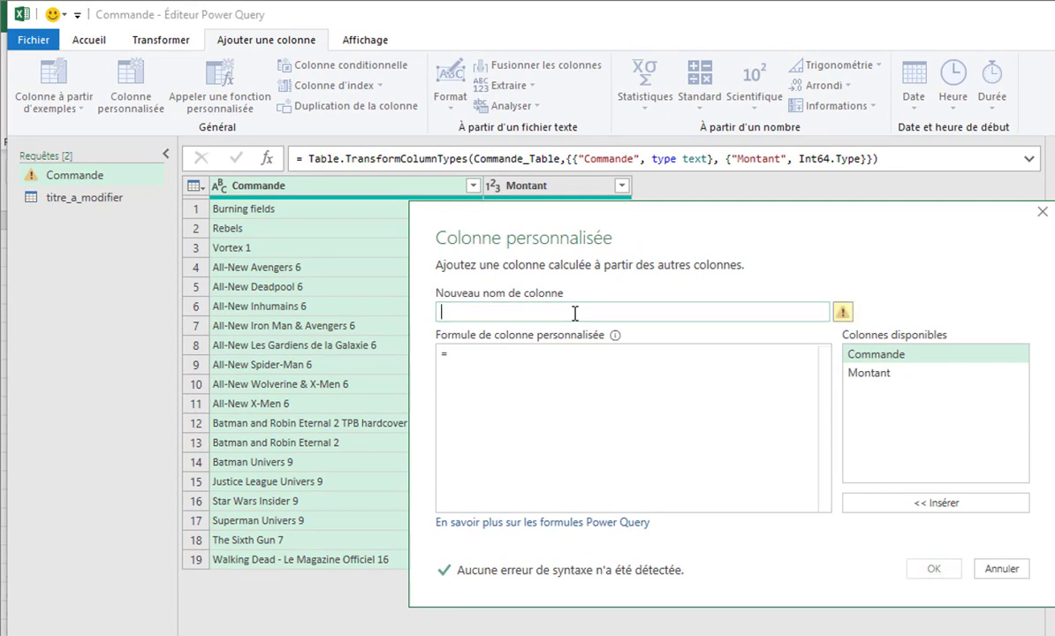
{"action": "type", "text": "Titre rectifié"}
Step: Enter the row lookup titre_a_modifier{[ancien titre = [Commande]]} as the Titre rectifié column's formula
{"action": "left_click", "coordinate": [486, 356]}
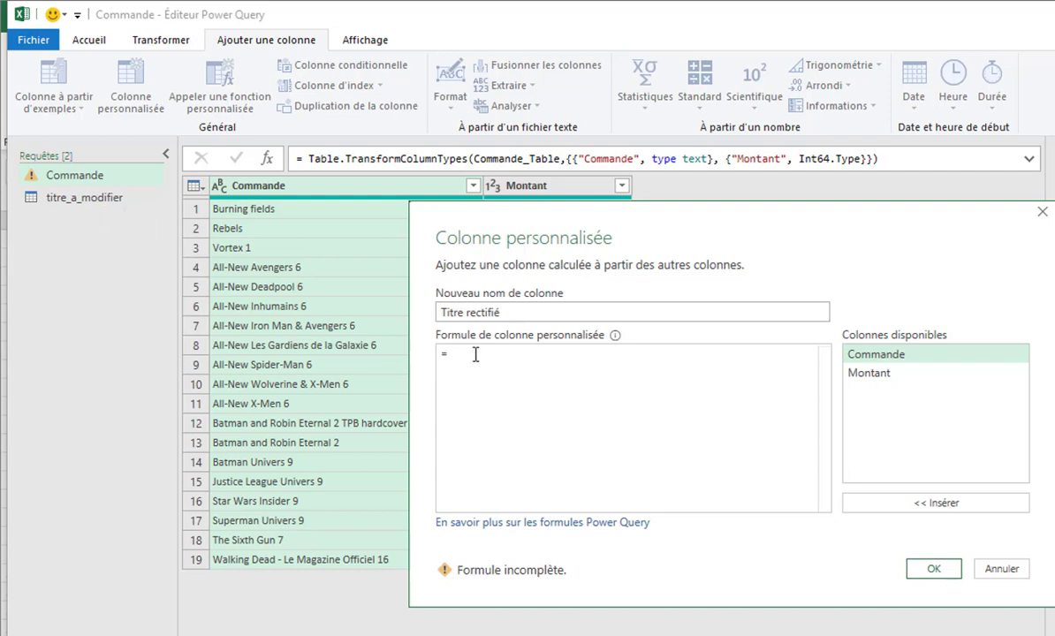
{"action": "type", "text": "t"}
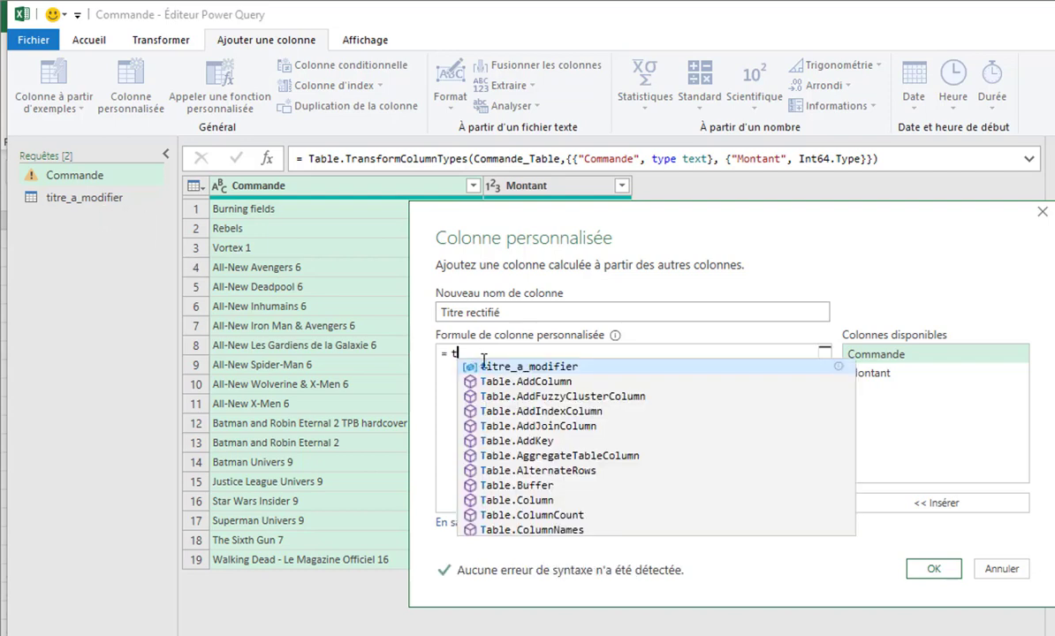
{"action": "key", "text": "Tab"}
{"action": "type", "text": "{"}
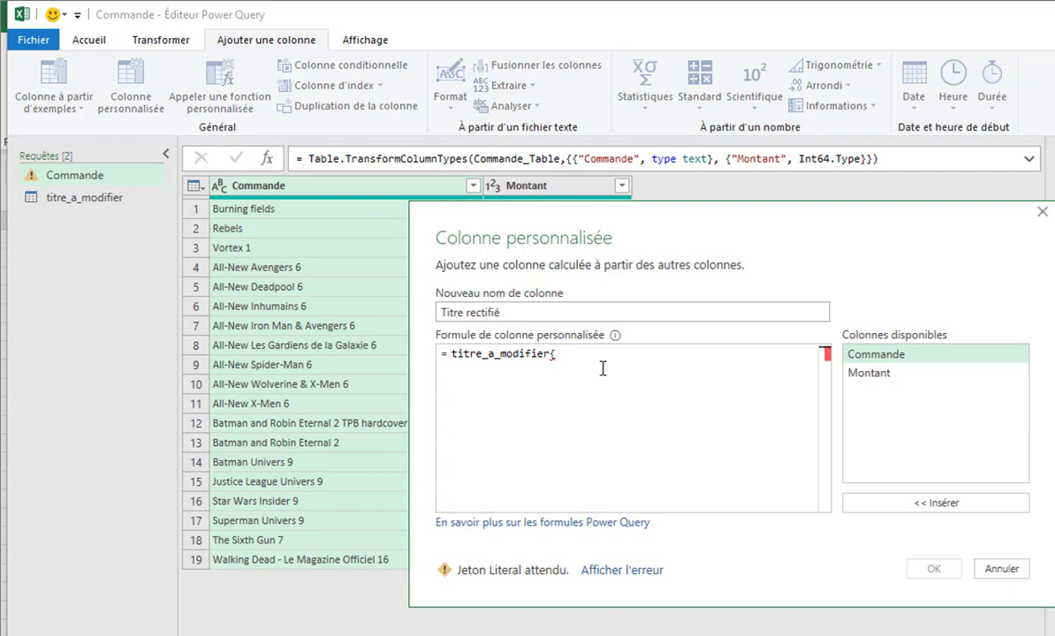
{"action": "type", "text": "["}
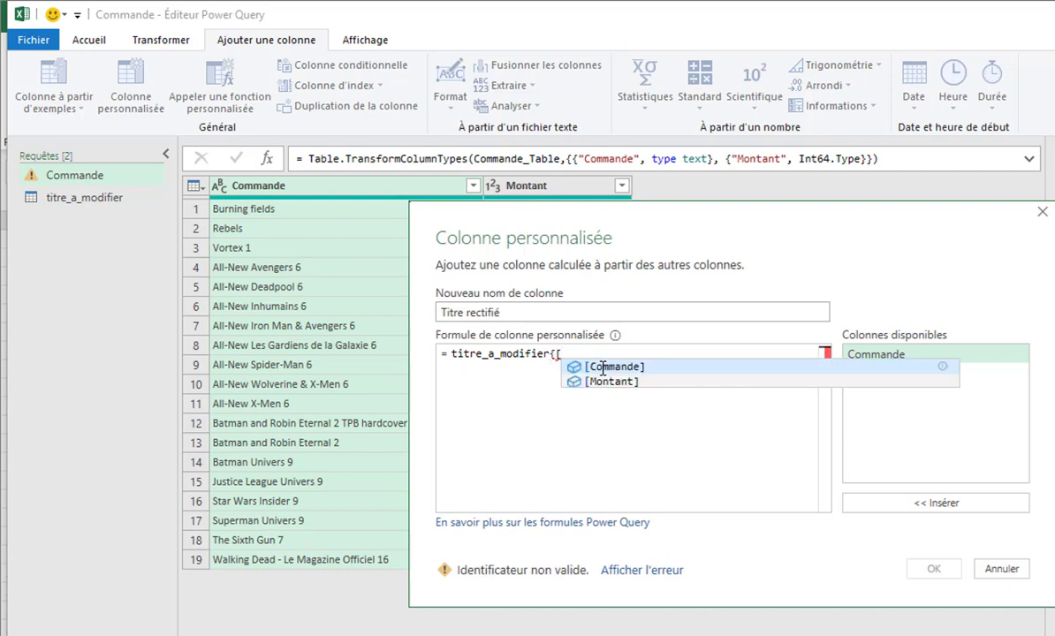
{"action": "type", "text": "ancien titre"}
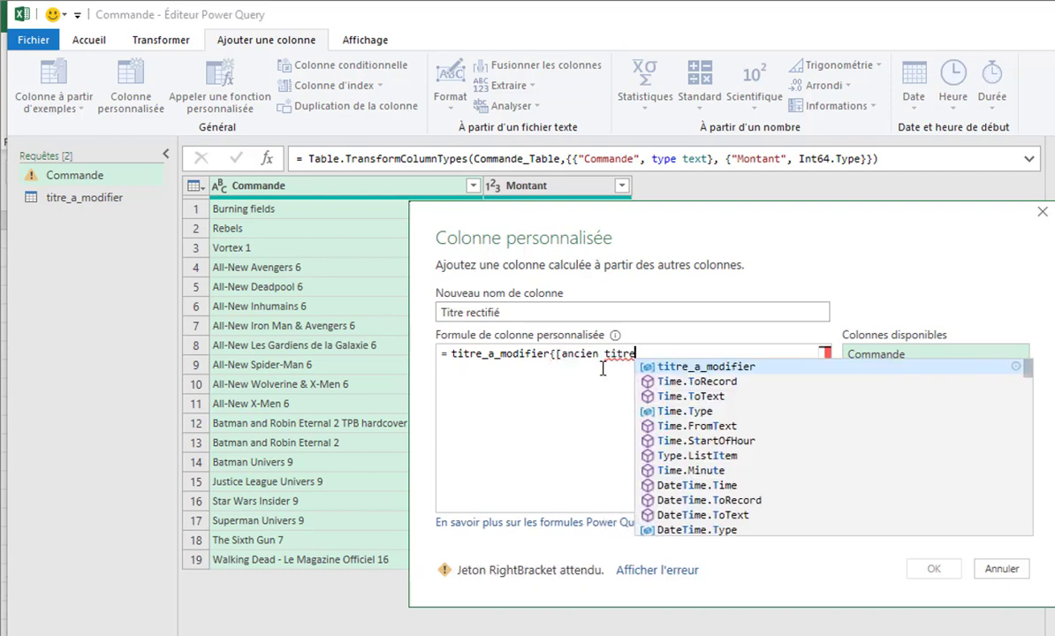
{"action": "left_click", "coordinate": [672, 356]}
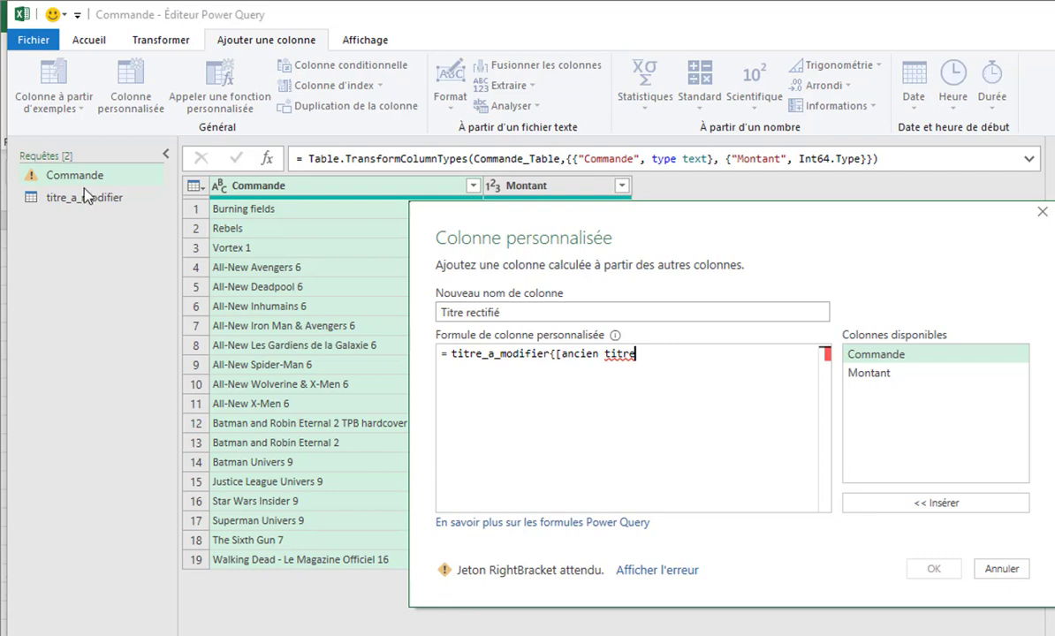
{"action": "type", "text": "= ["}
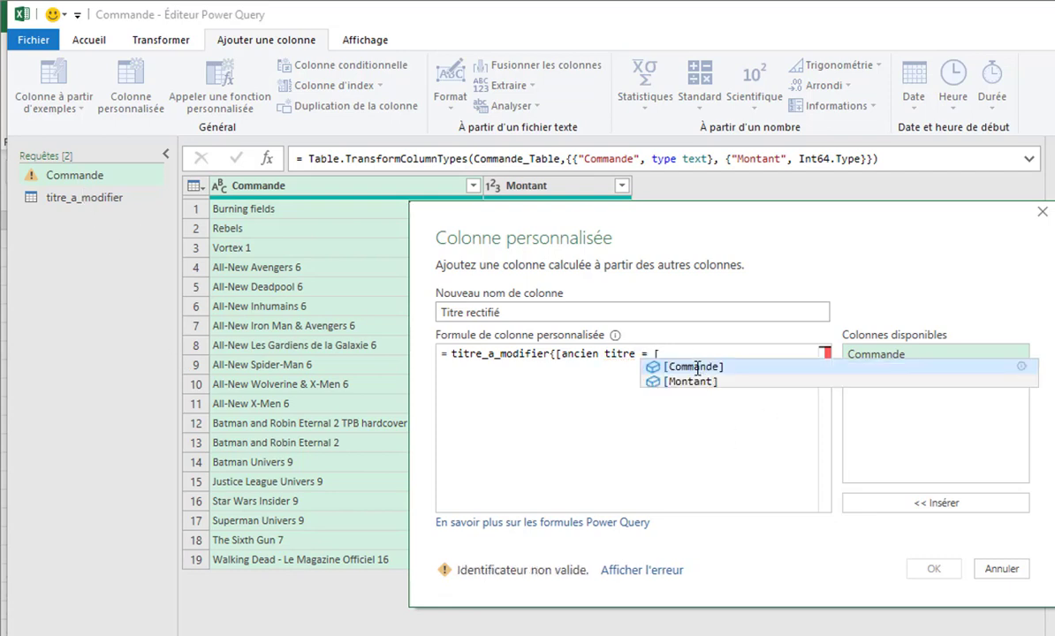
{"action": "left_click", "coordinate": [696, 366]}
{"action": "type", "text": "]"}
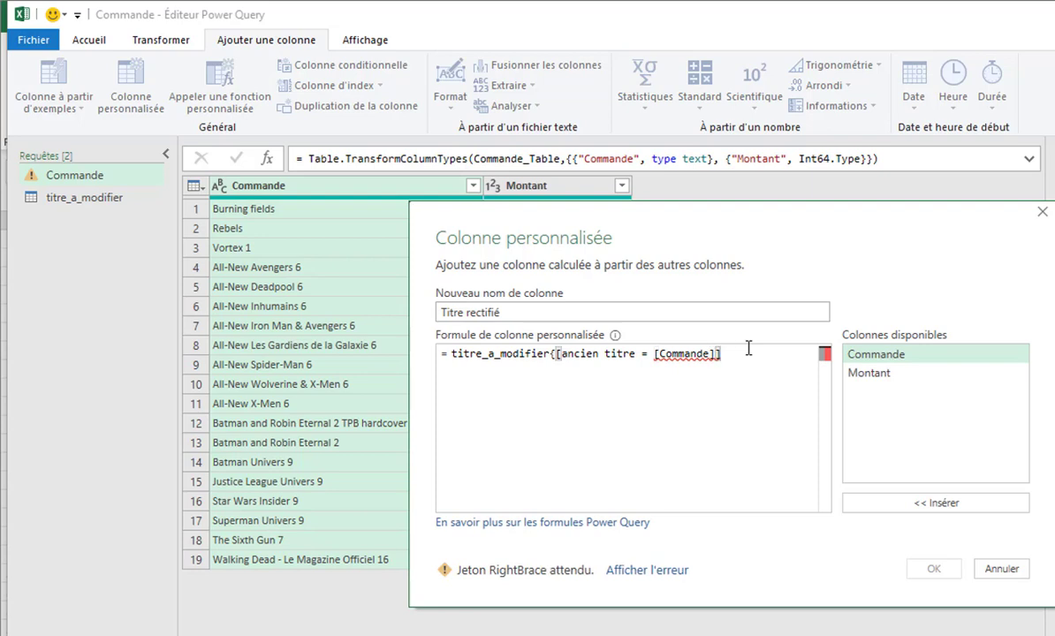
{"action": "type", "text": "}"}
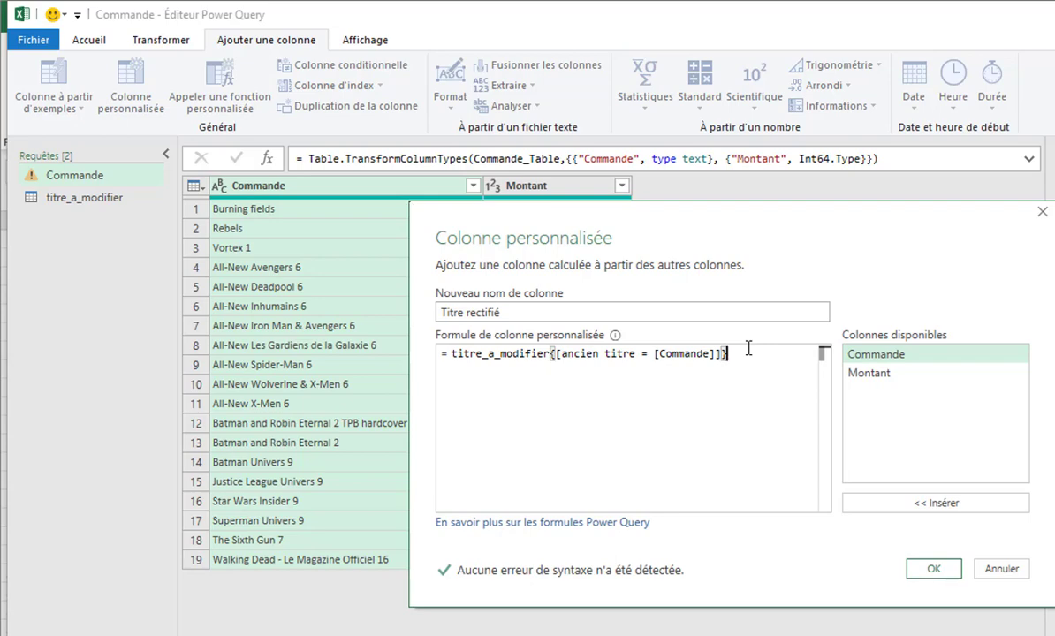
Step: Append [nouveau titre] to the lookup formula and create the Titre rectifié column
{"action": "type", "text": "["}
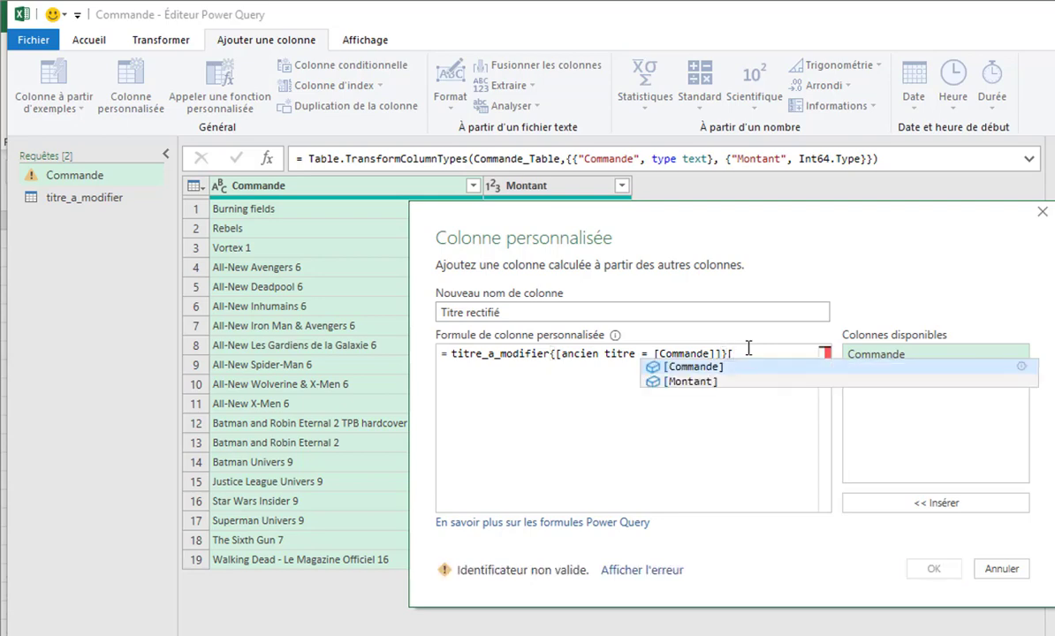
{"action": "type", "text": "nouveau titre]"}
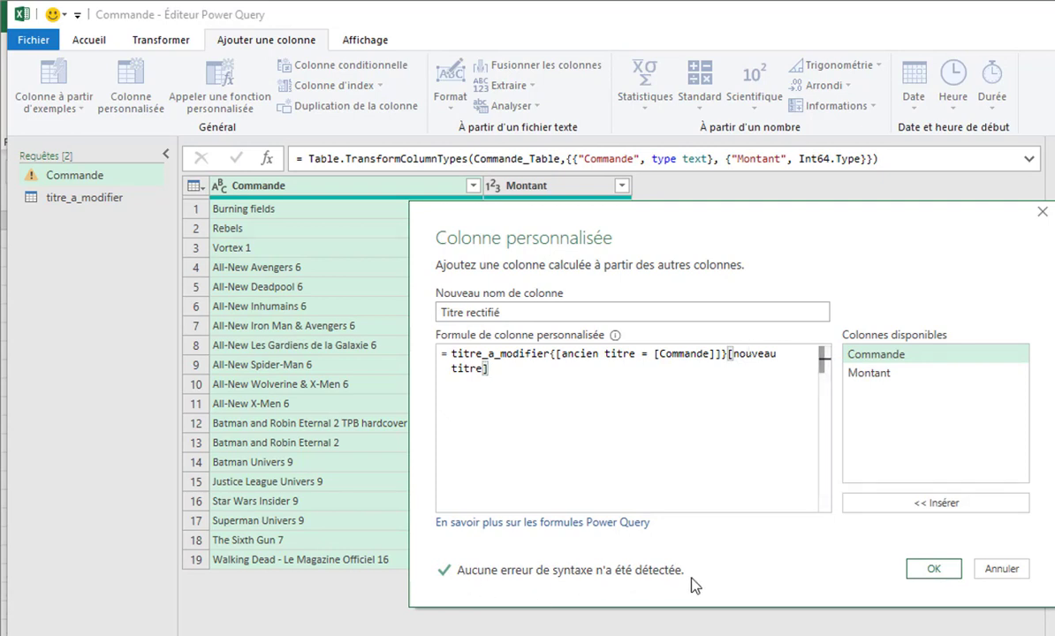
{"action": "left_click", "coordinate": [936, 570]}
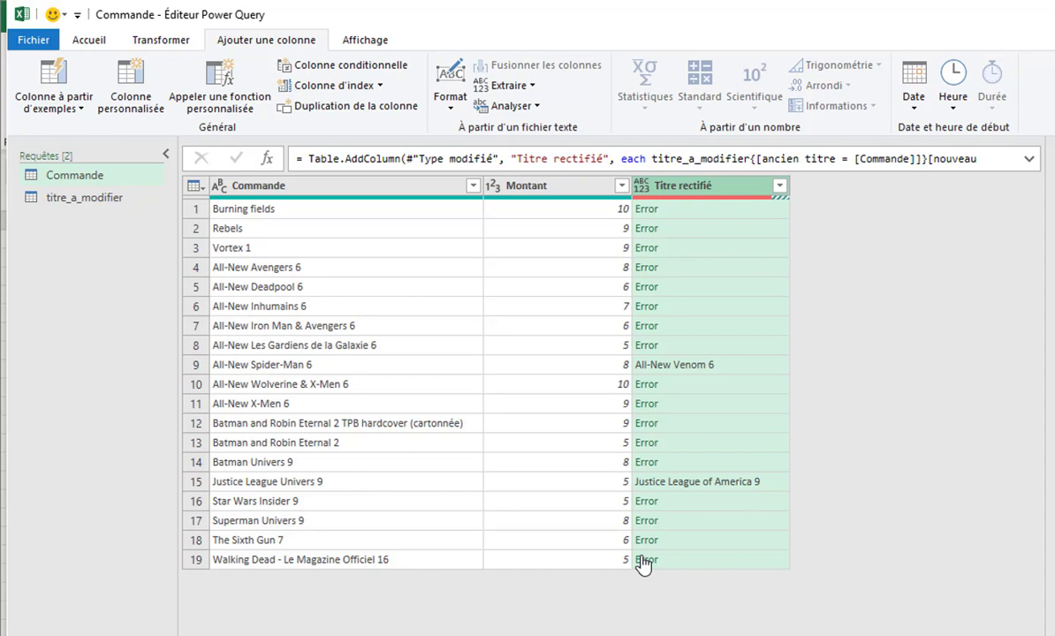
Step: Edit the Titre rectifié column in the Commande query, wrapping its formula in try and adding otherwise [Commande] on a new line
{"action": "left_click", "coordinate": [60, 203]}
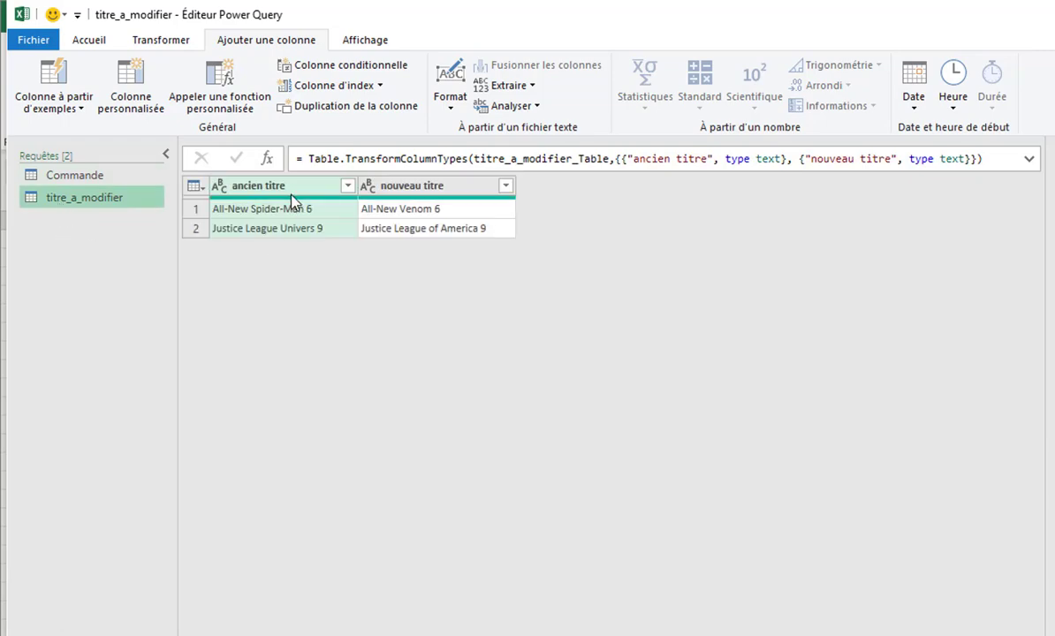
{"action": "left_click", "coordinate": [78, 176]}
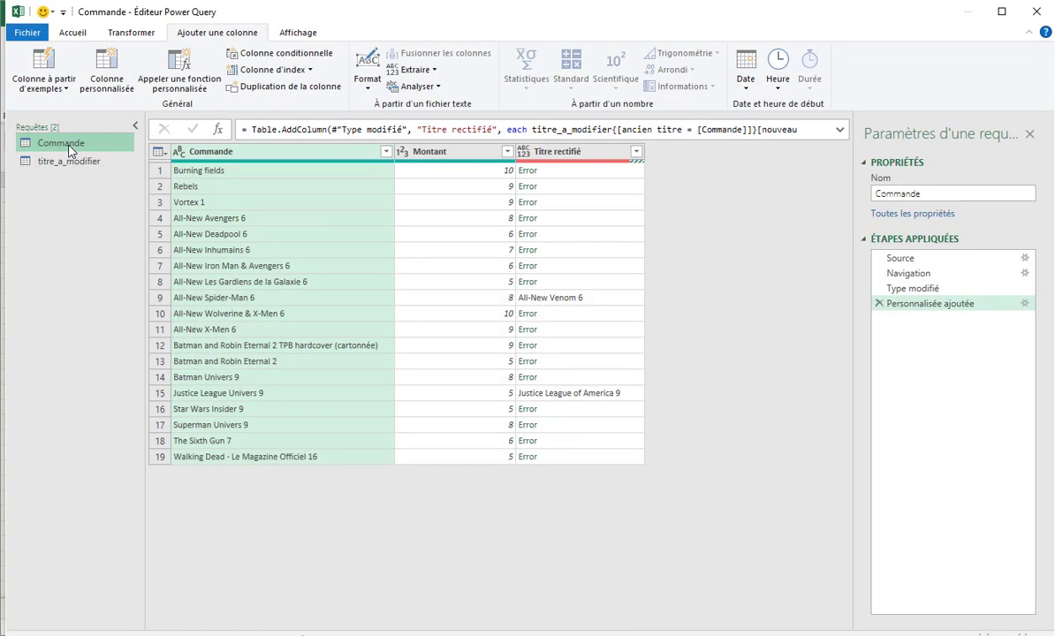
{"action": "right_click", "coordinate": [905, 309]}
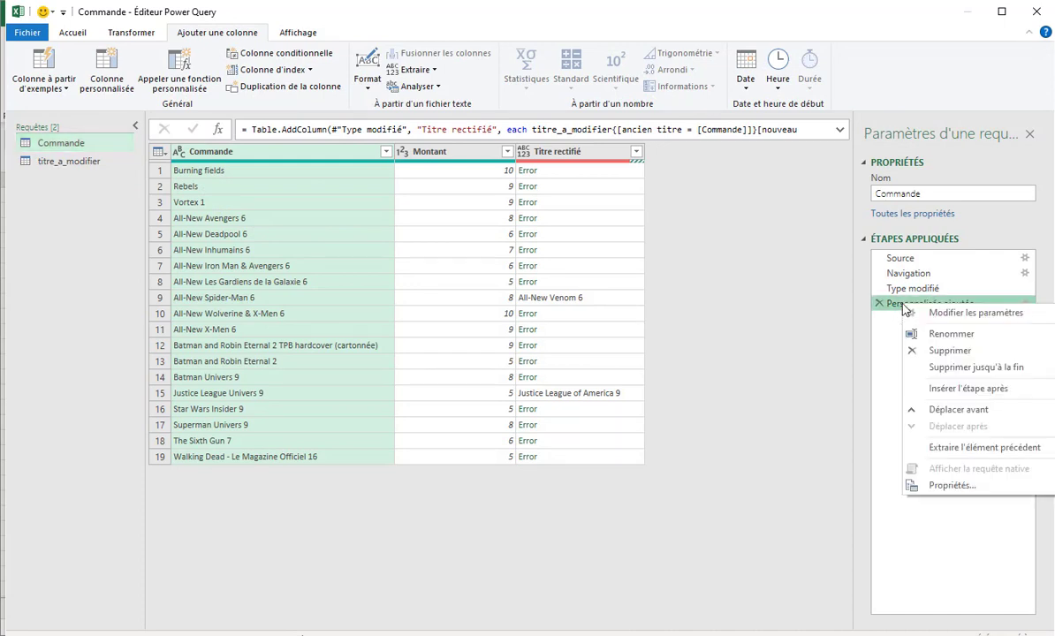
{"action": "left_click", "coordinate": [934, 315]}
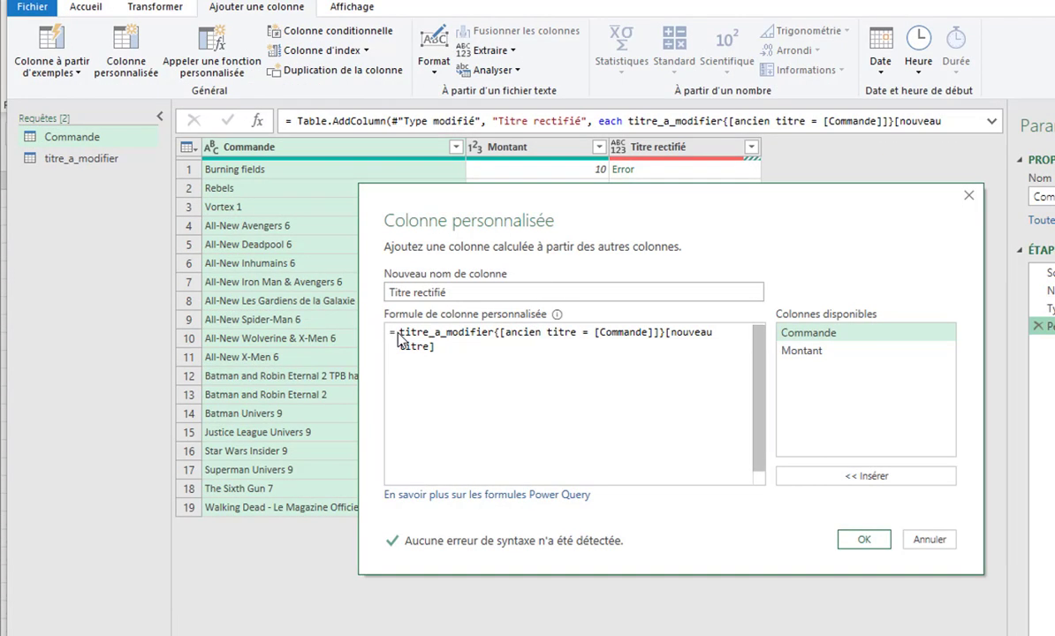
{"action": "left_click", "coordinate": [398, 335]}
{"action": "type", "text": "try"}
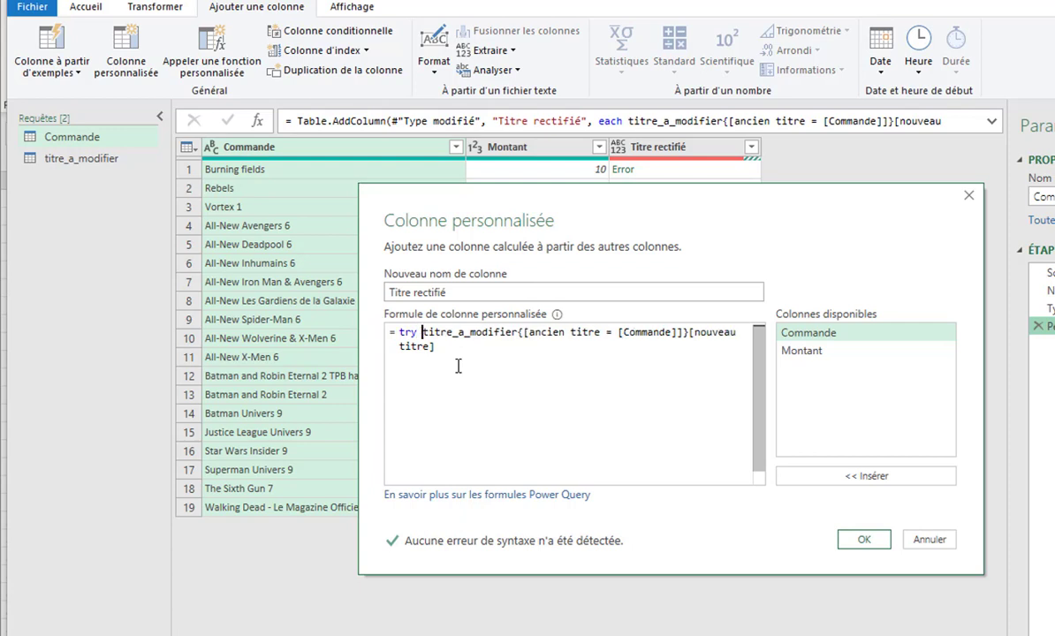
{"action": "left_click", "coordinate": [454, 350]}
{"action": "key", "text": "Return"}
{"action": "type", "text": "otherwise"}
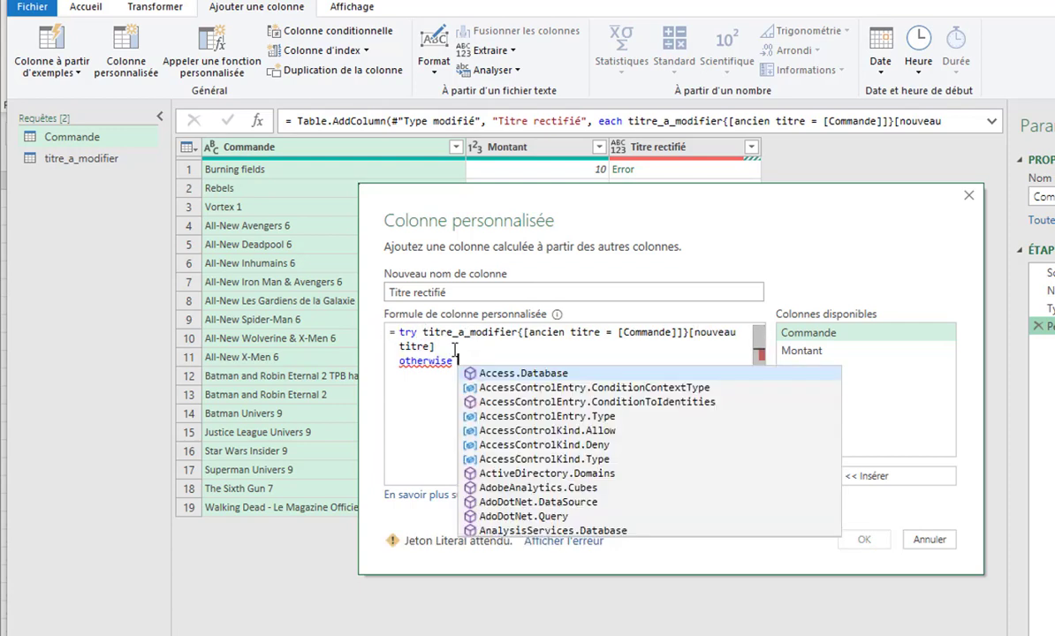
{"action": "double_click", "coordinate": [836, 340]}
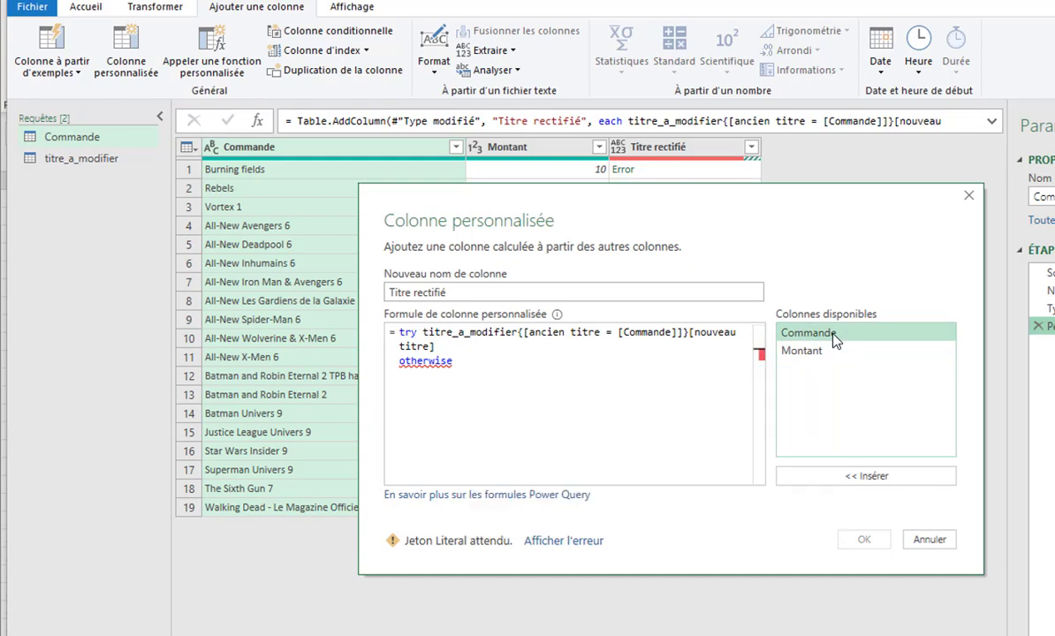
{"action": "left_click", "coordinate": [863, 540]}
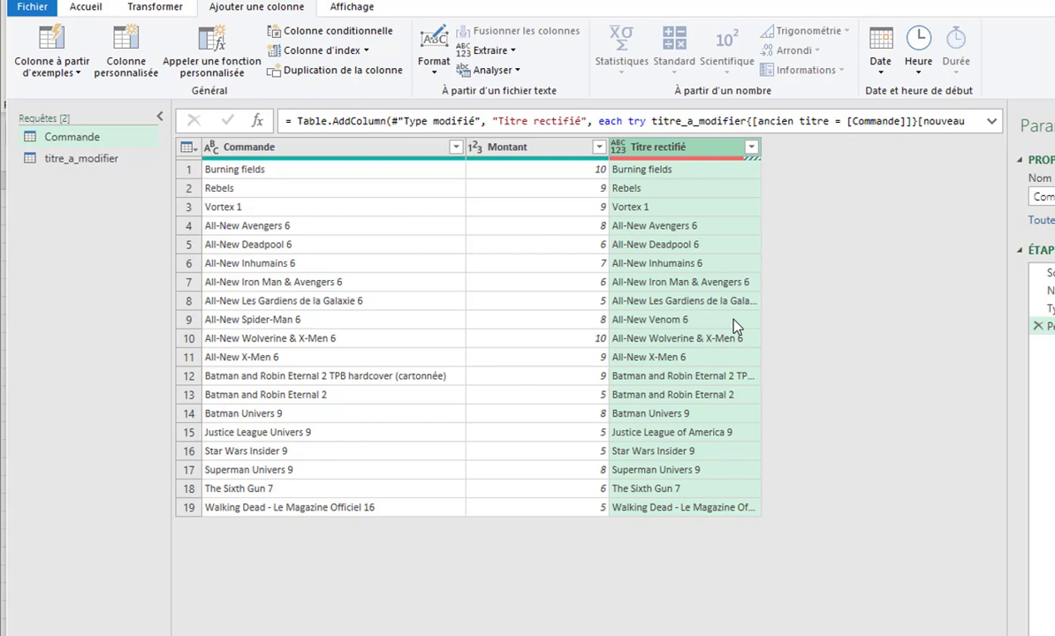
Step: Close the Power Query editor and load the queries into the workbook
{"action": "left_click", "coordinate": [85, 8]}
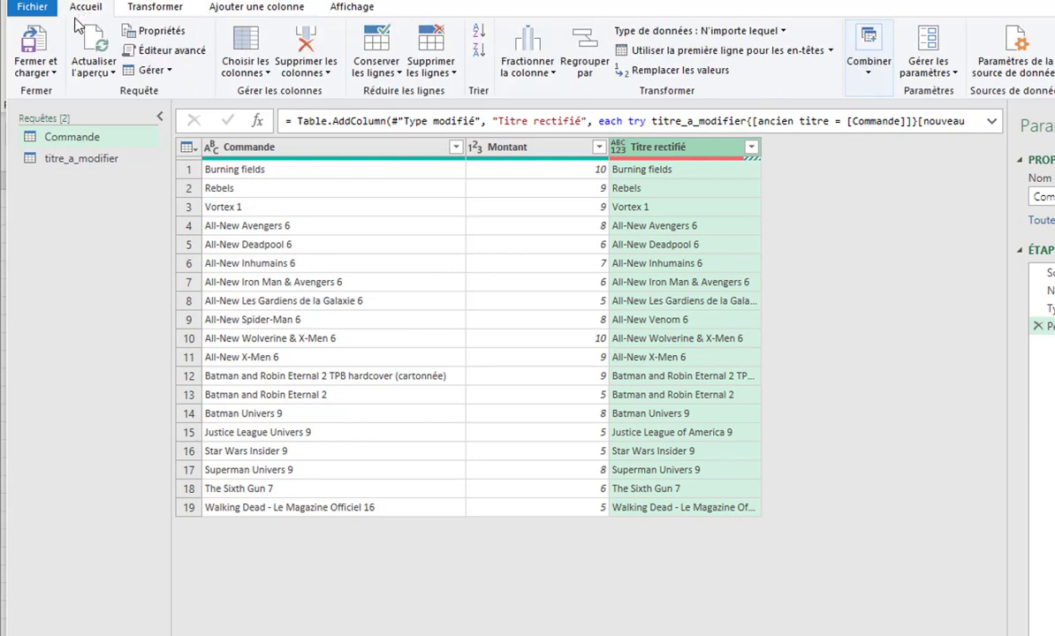
{"action": "left_click", "coordinate": [44, 76]}
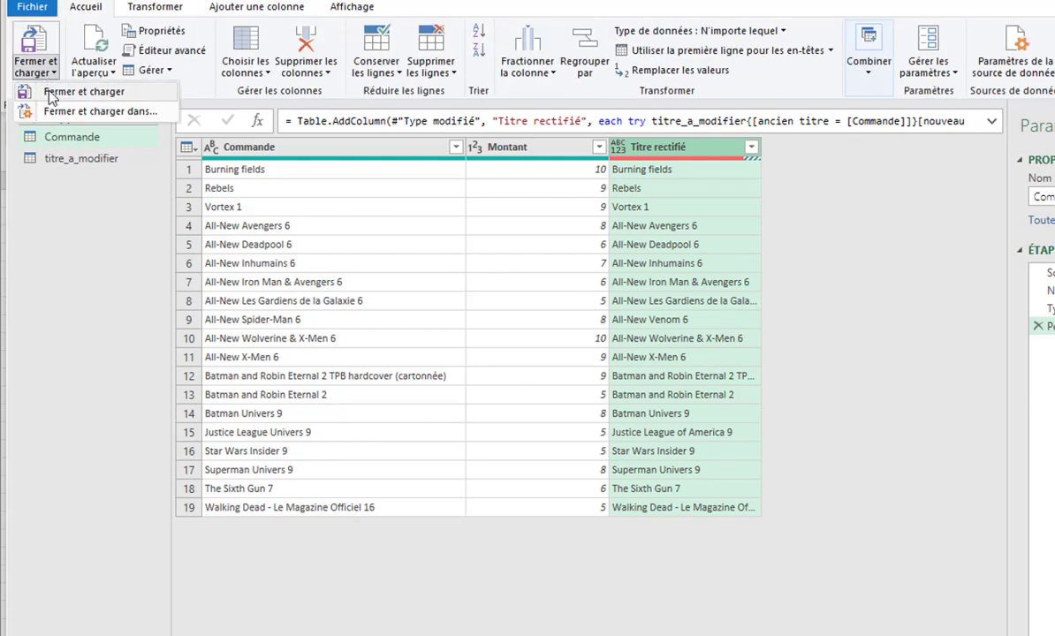
{"action": "left_click", "coordinate": [51, 110]}
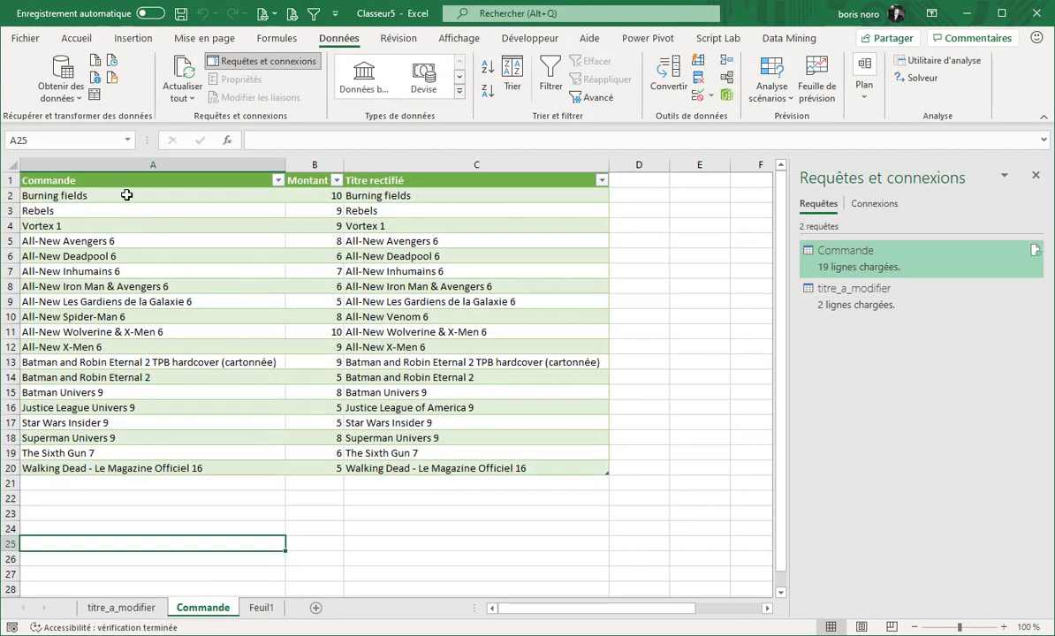
Step: Compare the Commande and Titre rectifié columns in the table loaded on the Commande sheet
{"action": "left_click_drag", "start_coordinate": [146, 205], "coordinate": [146, 218]}
{"action": "left_click_drag", "start_coordinate": [121, 278], "coordinate": [110, 466]}
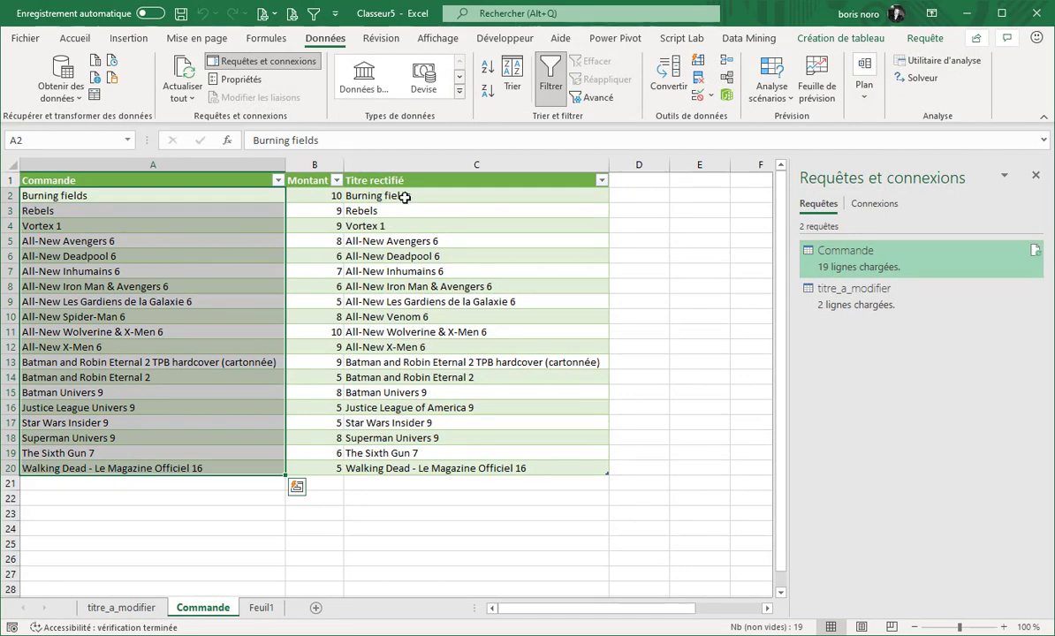
{"action": "left_click_drag", "start_coordinate": [394, 195], "coordinate": [402, 455]}
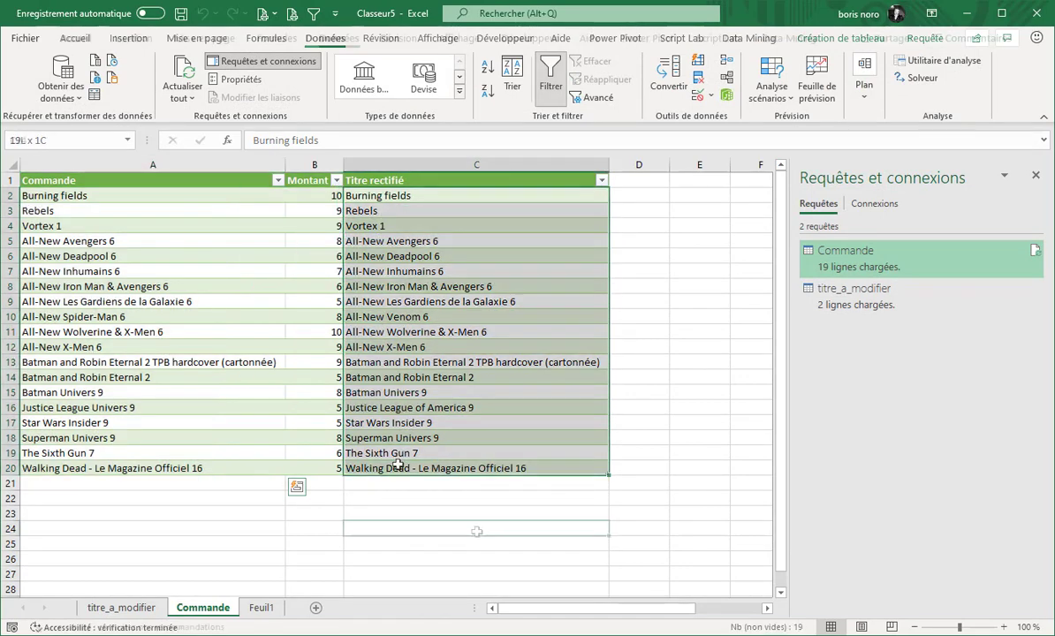
{"action": "left_click", "coordinate": [477, 531]}
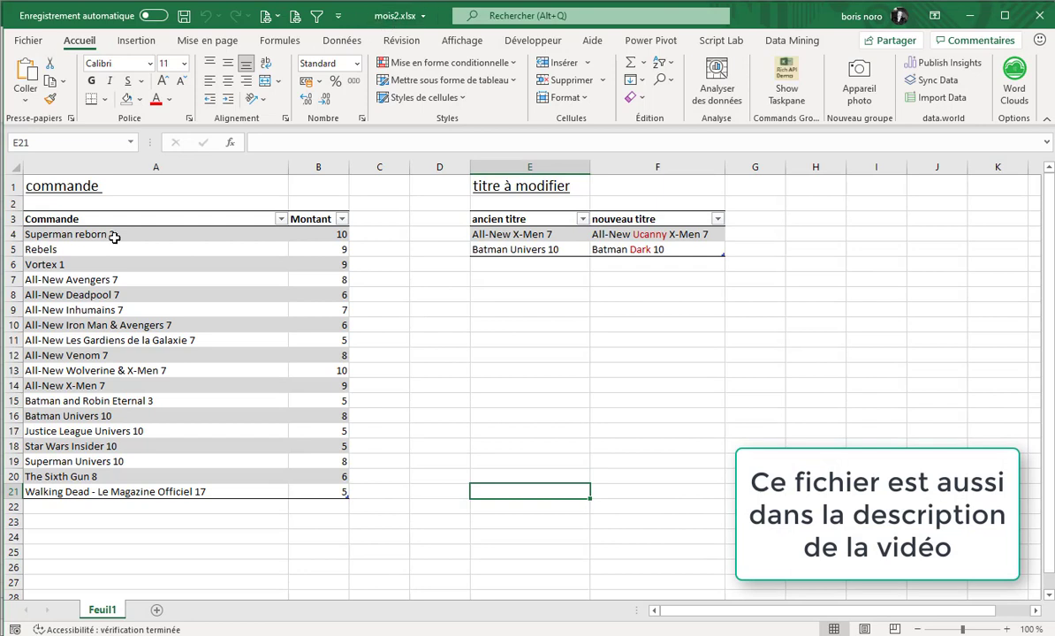
Step: Review the order list and the ancien titre and nouveau titre pairs in mois2.xlsx
{"action": "left_click_drag", "start_coordinate": [112, 236], "coordinate": [108, 482]}
{"action": "left_click_drag", "start_coordinate": [500, 235], "coordinate": [620, 245]}
{"action": "left_click", "coordinate": [483, 235]}
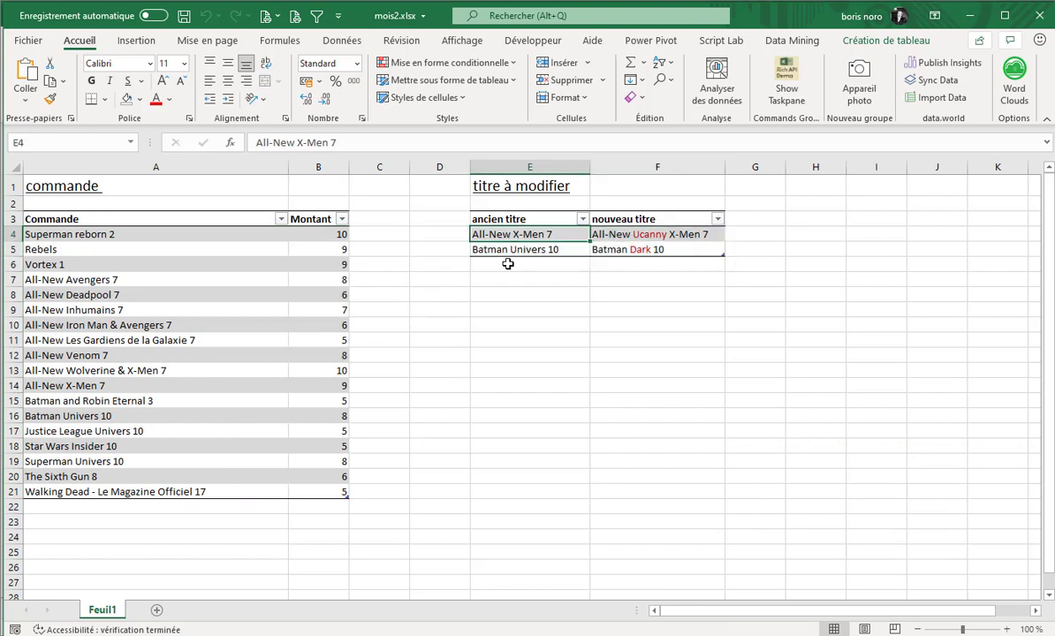
{"action": "left_click", "coordinate": [617, 234]}
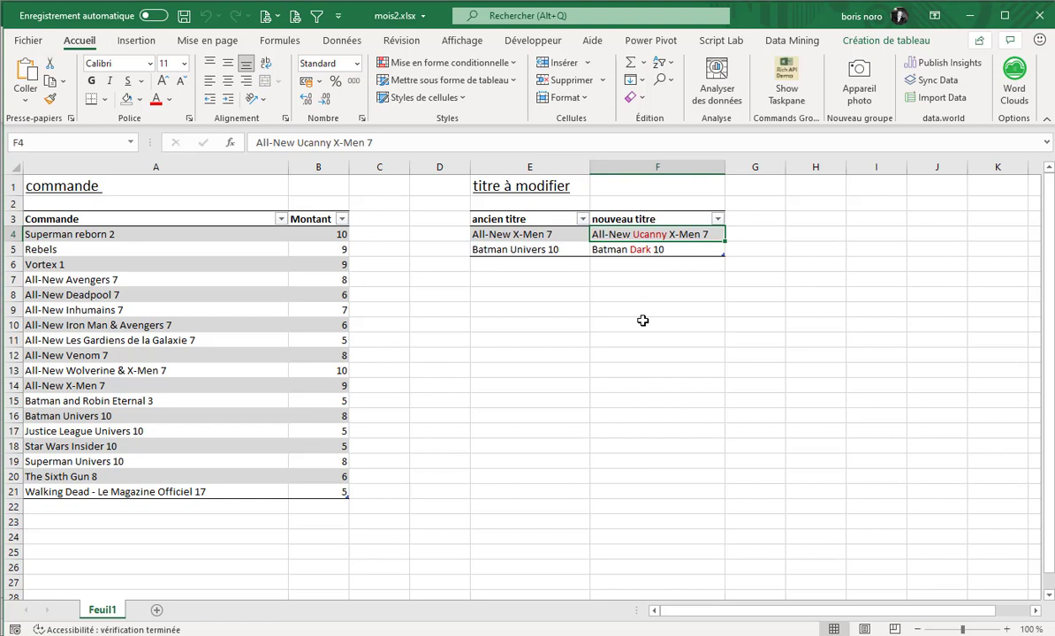
{"action": "left_click", "coordinate": [475, 250]}
{"action": "left_click", "coordinate": [602, 251]}
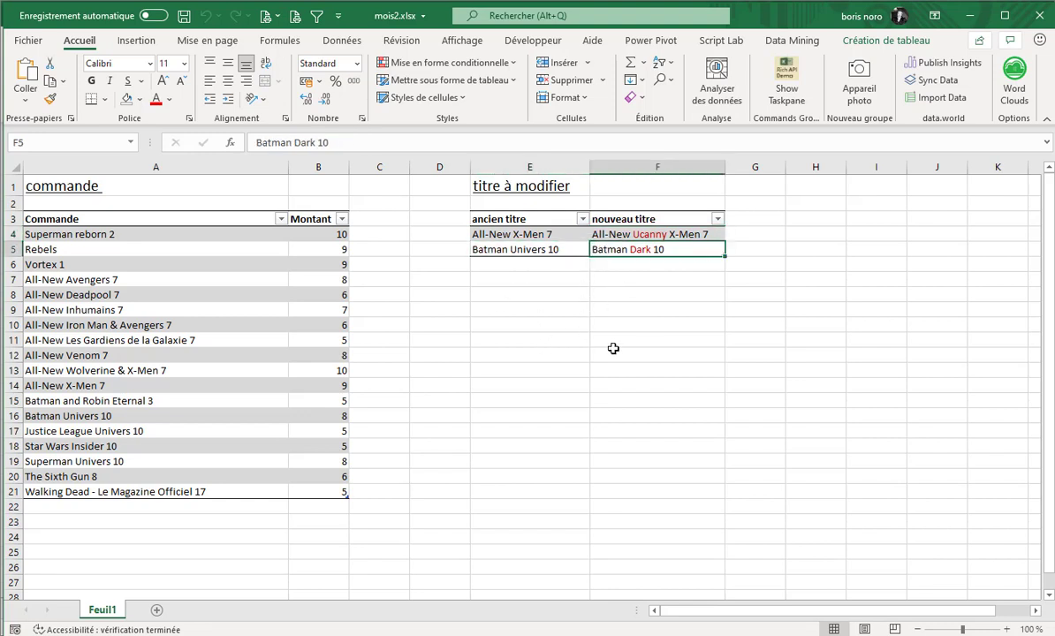
{"action": "left_click", "coordinate": [518, 354]}
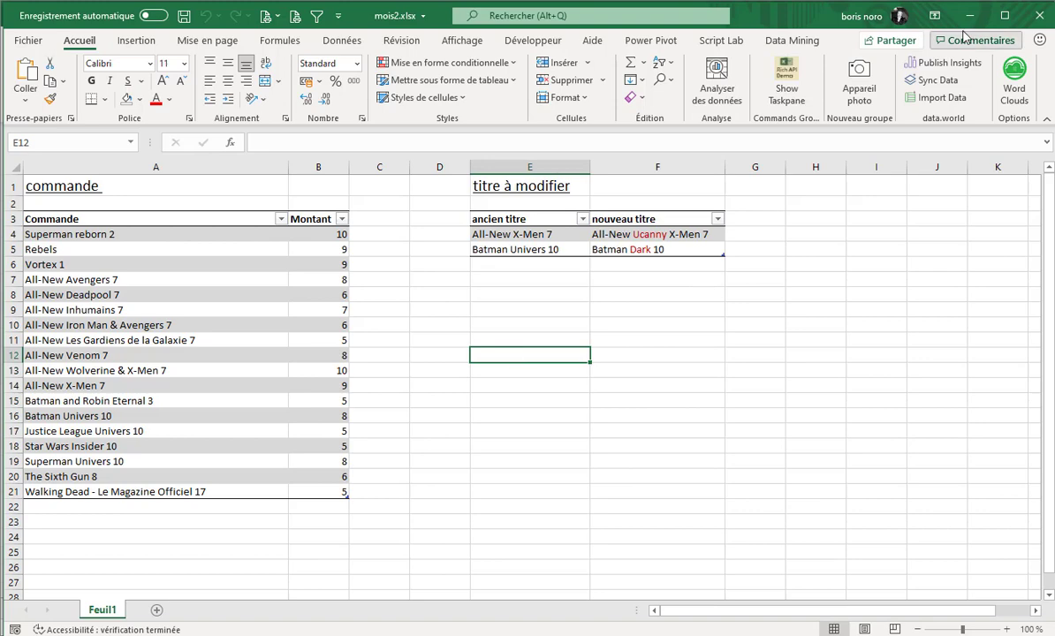
Step: Return to the Classeur5 workbook and compare the All-New Spider-Man 6 order with its rectified title
{"action": "left_click", "coordinate": [970, 19]}
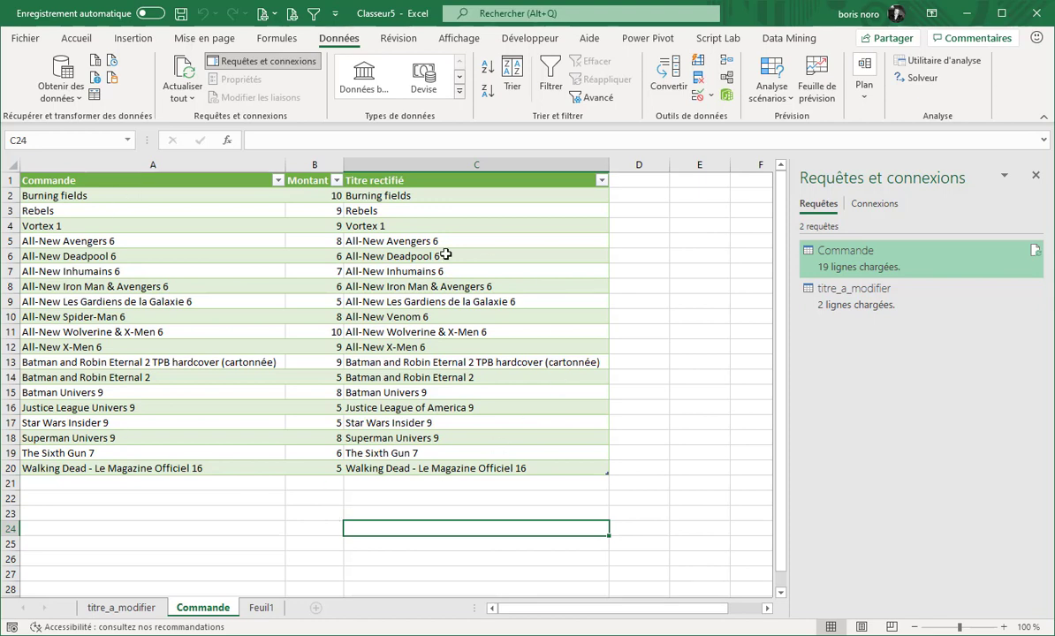
{"action": "left_click", "coordinate": [44, 316]}
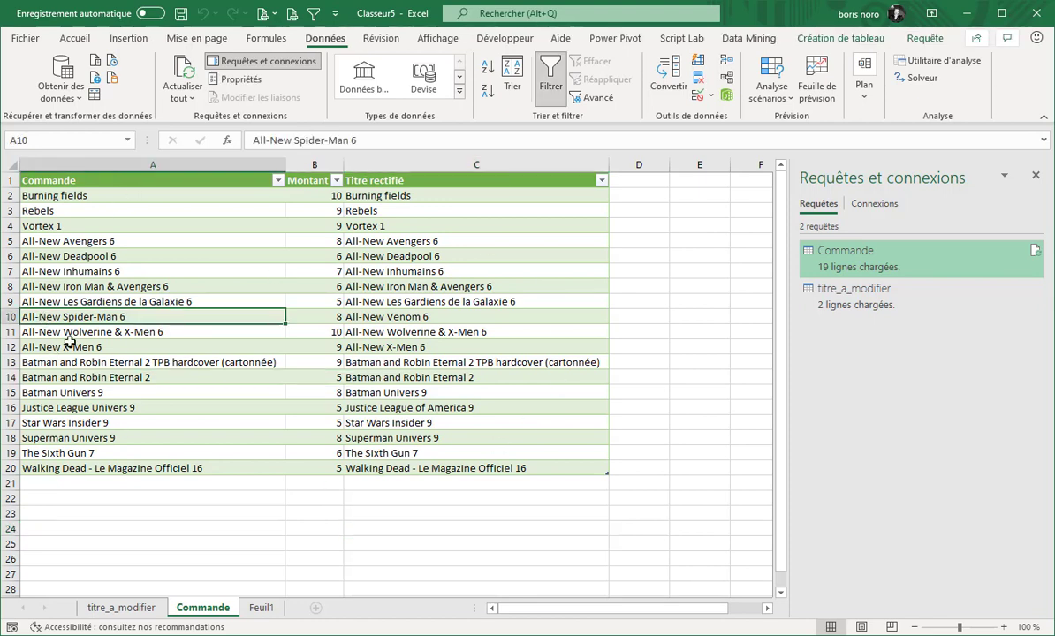
{"action": "left_click", "coordinate": [419, 315]}
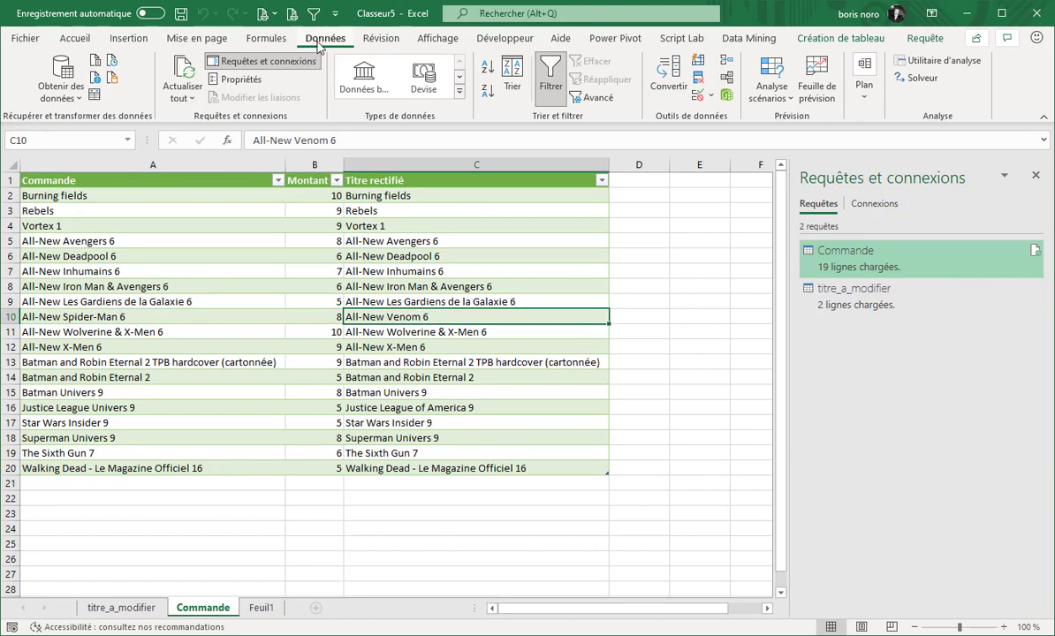
Step: Change the workbook's data source to mois2.xlsx in the Bureau folder and refresh all queries
{"action": "left_click", "coordinate": [75, 103]}
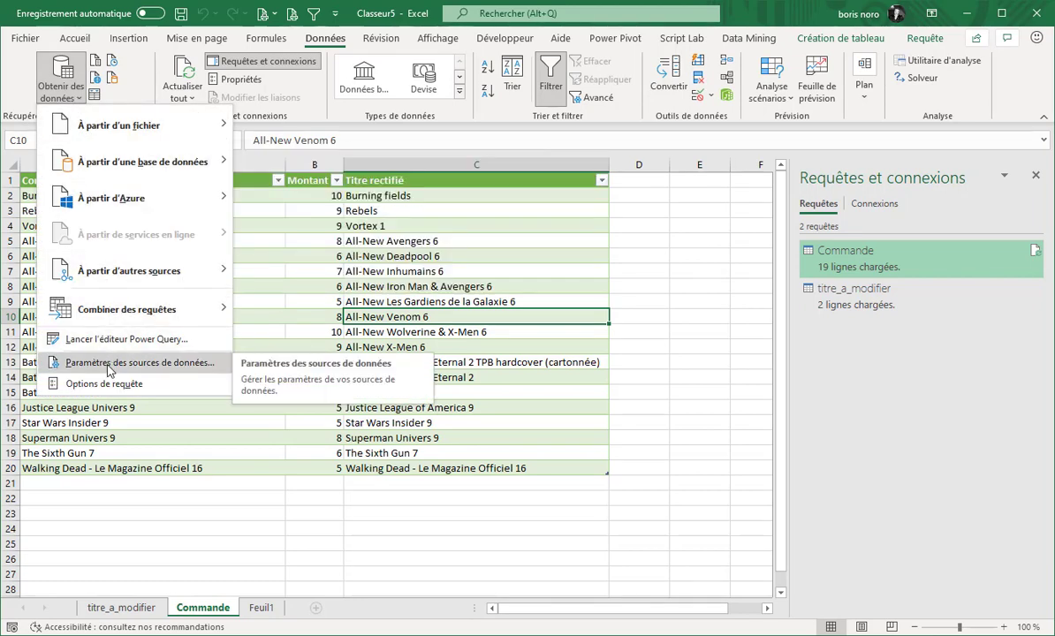
{"action": "left_click", "coordinate": [110, 363]}
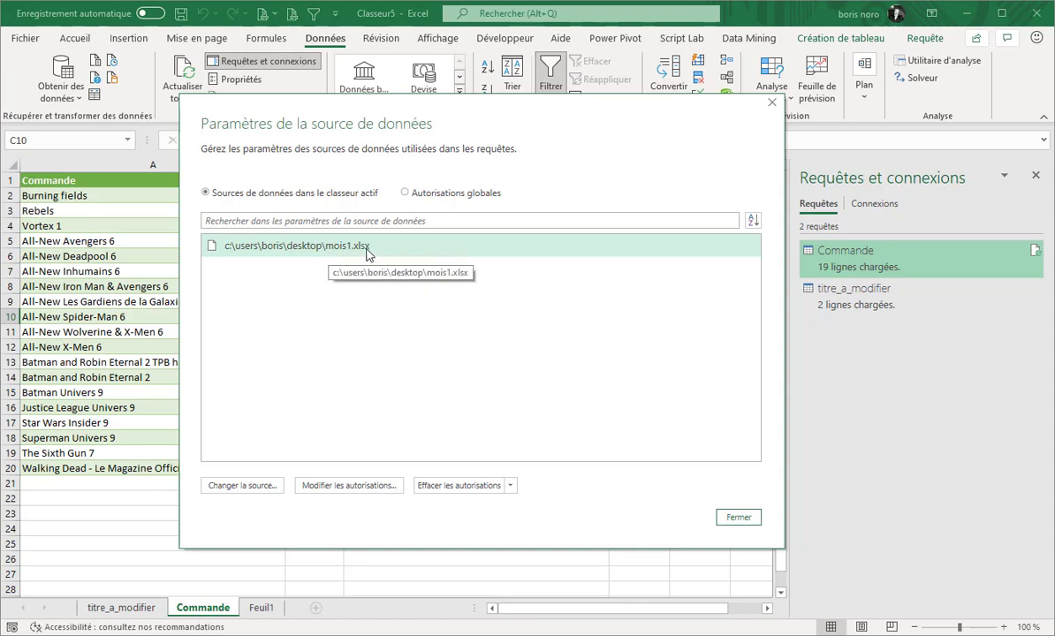
{"action": "left_click", "coordinate": [244, 488]}
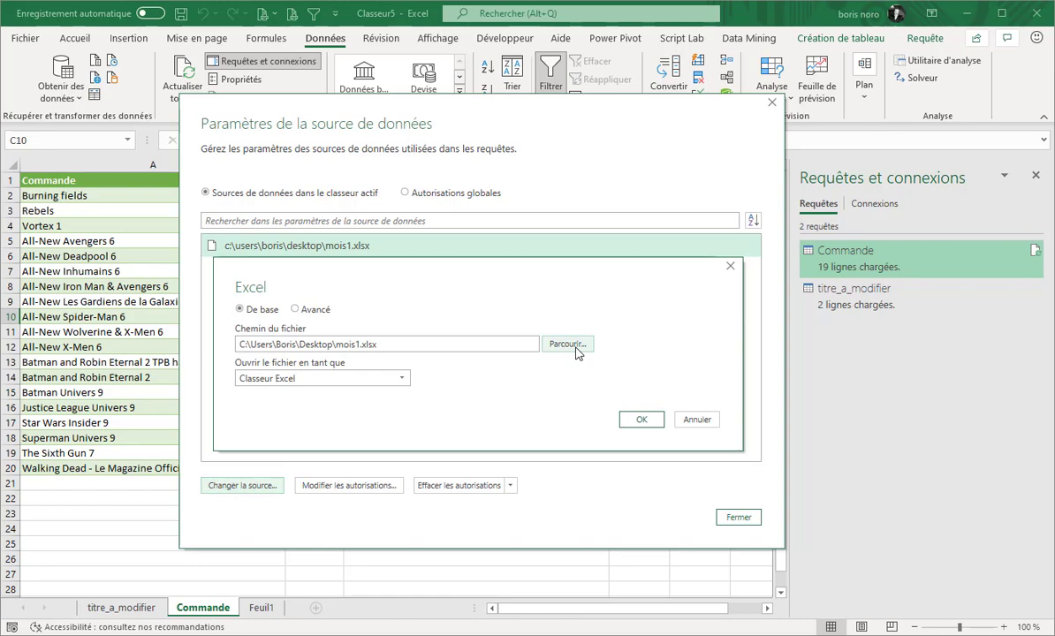
{"action": "left_click", "coordinate": [576, 350]}
{"action": "left_click", "coordinate": [317, 408]}
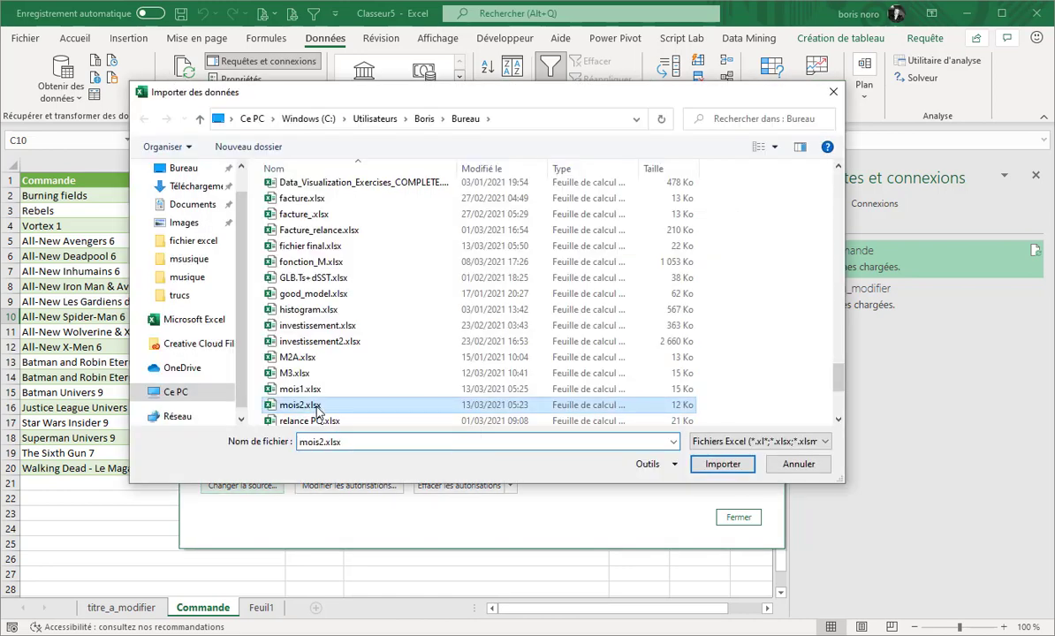
{"action": "double_click", "coordinate": [317, 408]}
{"action": "left_click", "coordinate": [640, 421]}
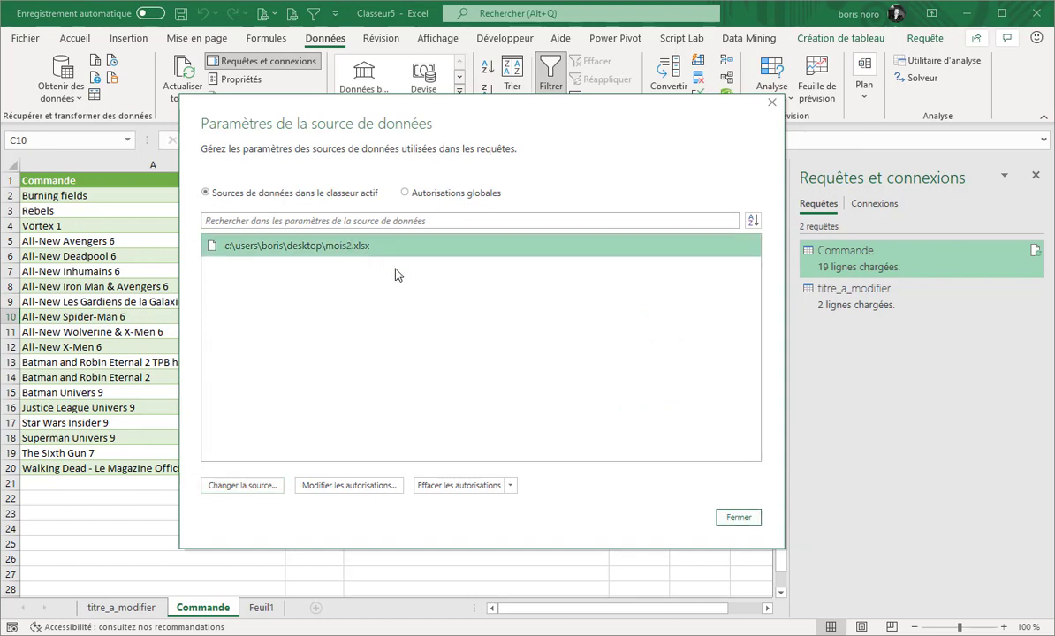
{"action": "left_click", "coordinate": [733, 519]}
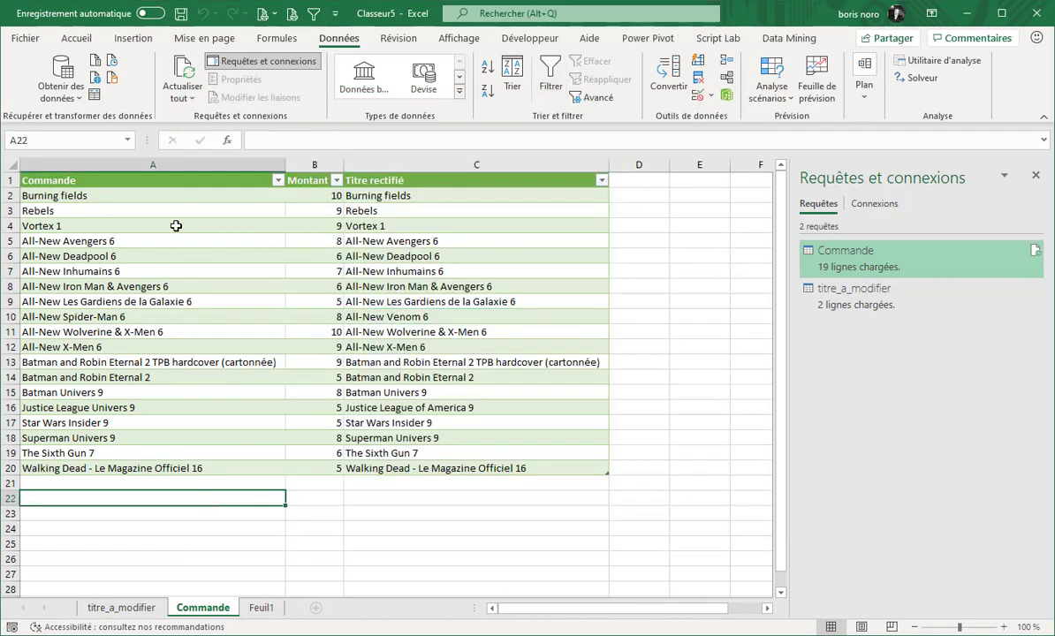
{"action": "left_click", "coordinate": [189, 104]}
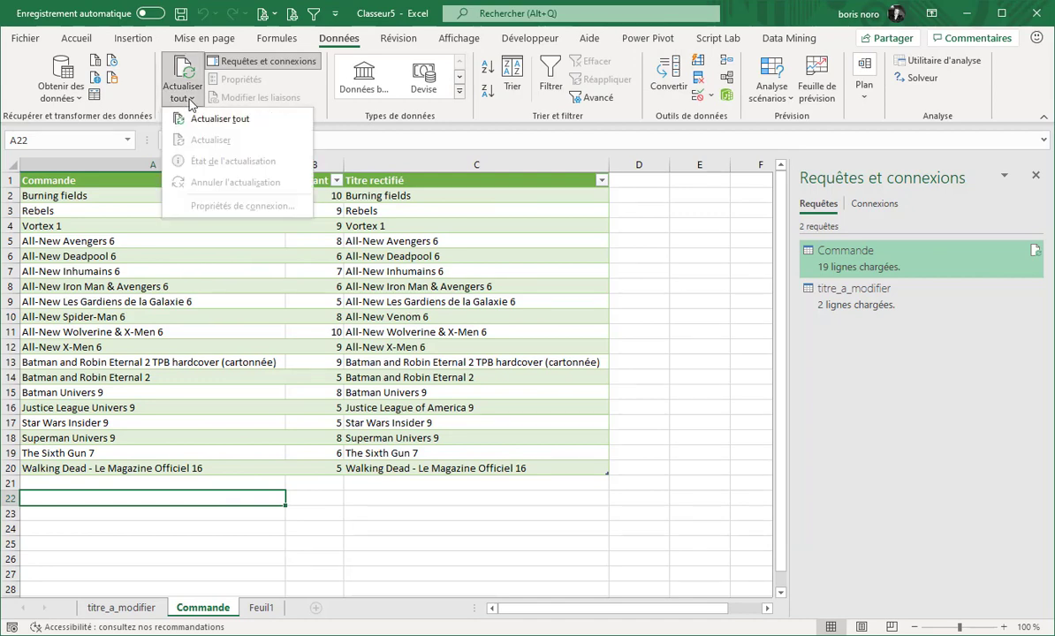
{"action": "left_click", "coordinate": [208, 118]}
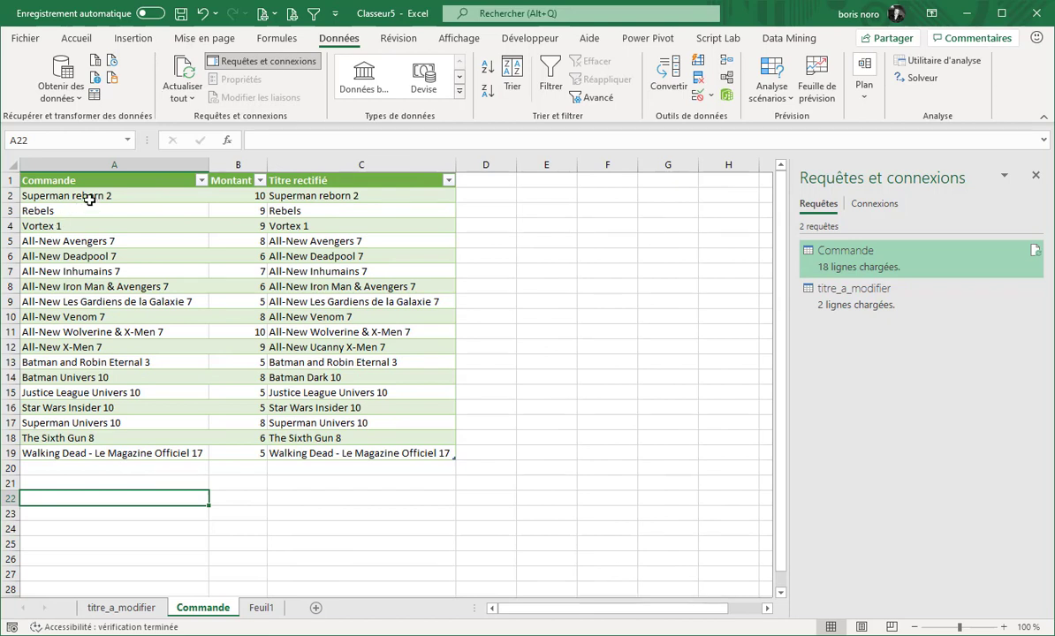
Step: Check the rectified titles for Batman Univers 10 and All-New X-Men 7, and view the titre_a_modifier sheet
{"action": "left_click_drag", "start_coordinate": [88, 196], "coordinate": [95, 451]}
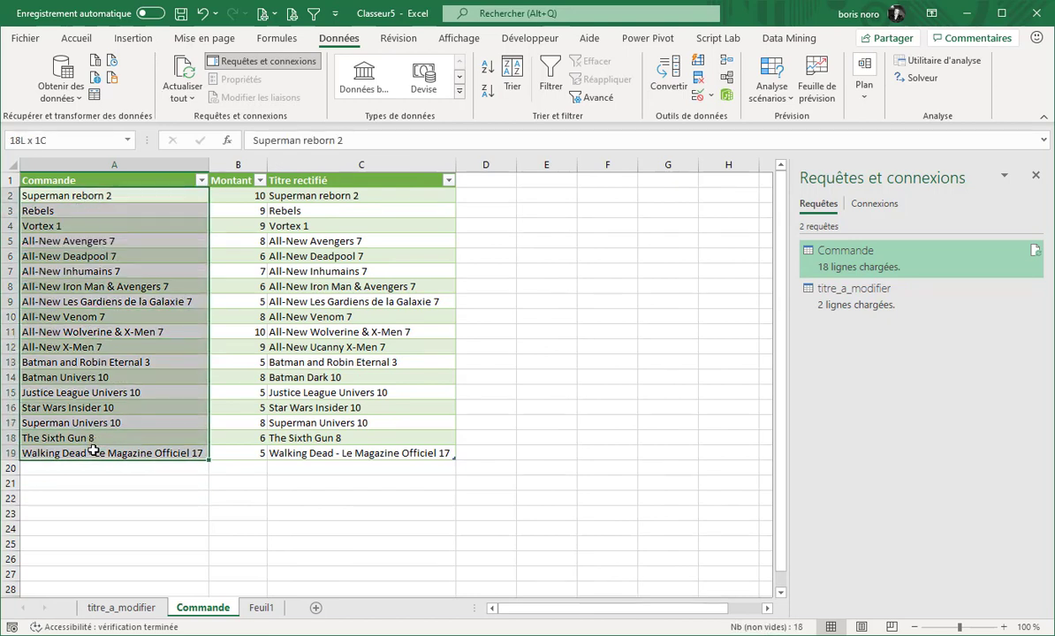
{"action": "left_click", "coordinate": [37, 376]}
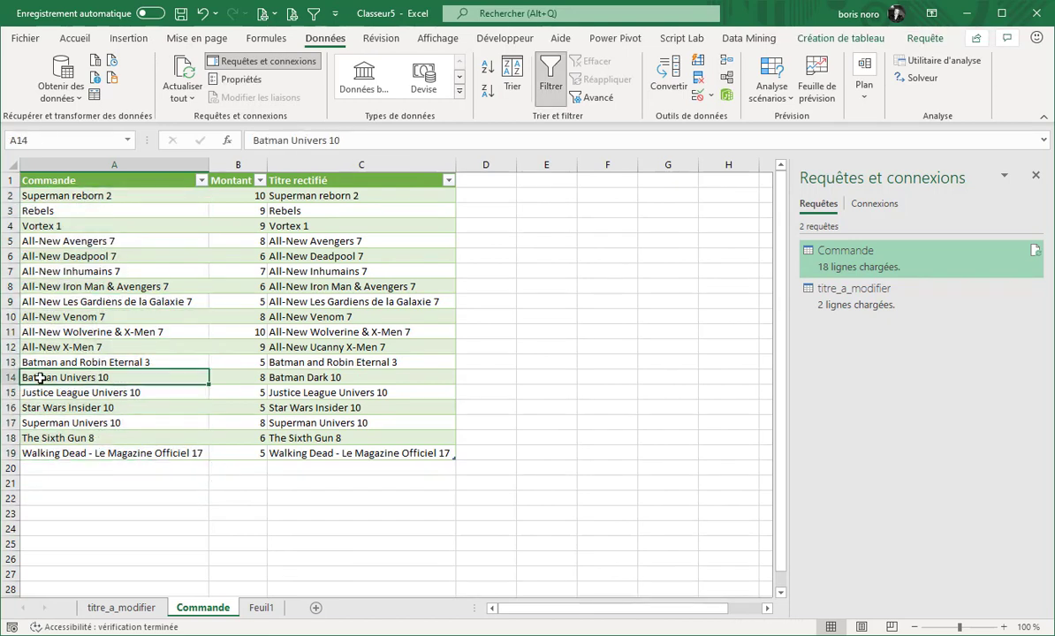
{"action": "left_click", "coordinate": [294, 378]}
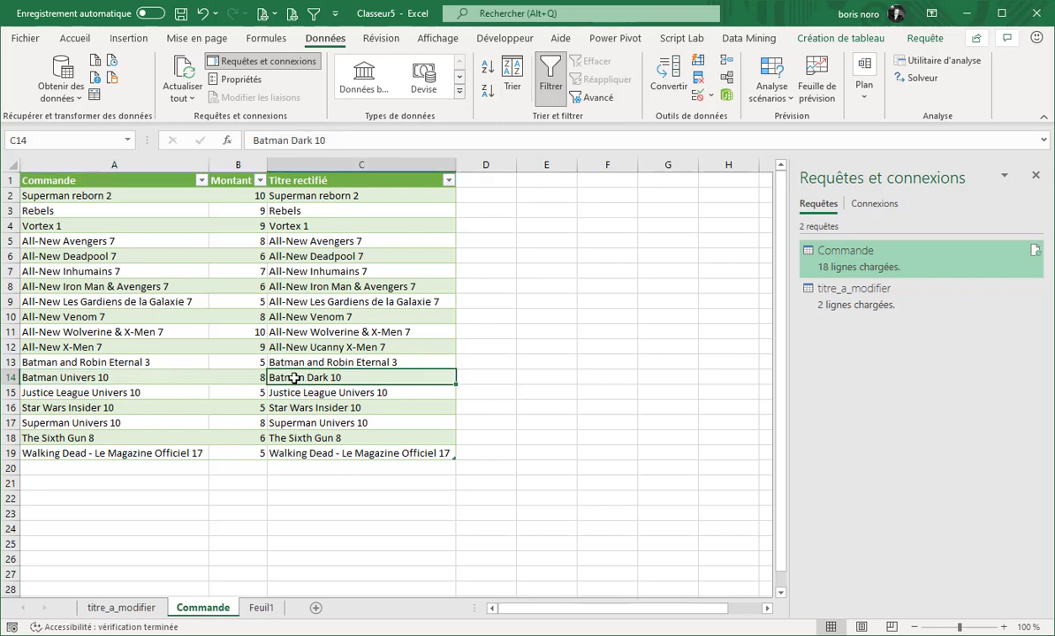
{"action": "left_click", "coordinate": [58, 347]}
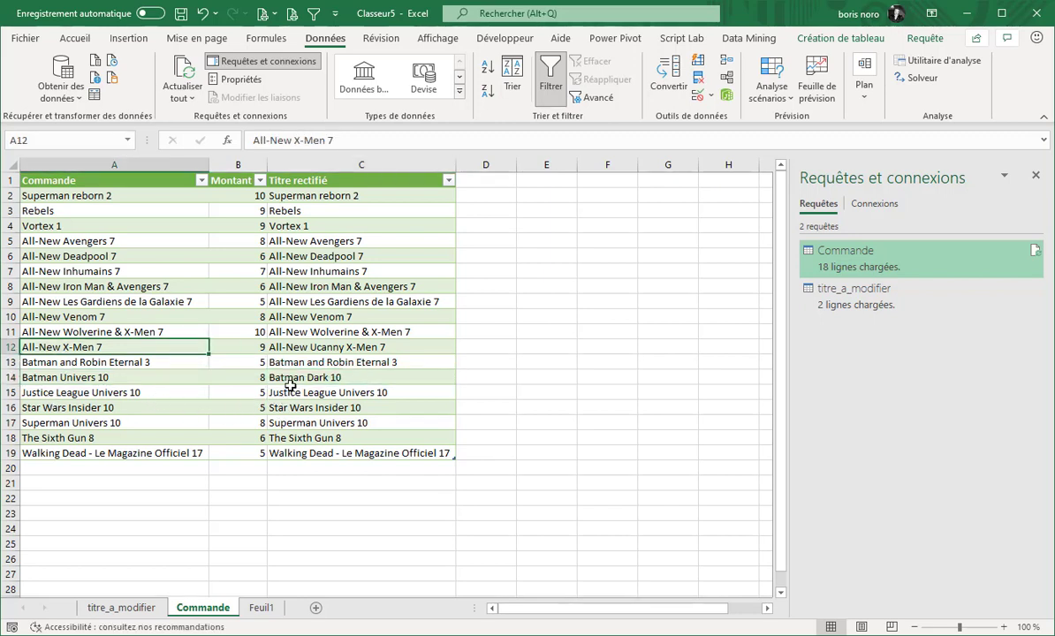
{"action": "left_click", "coordinate": [300, 347]}
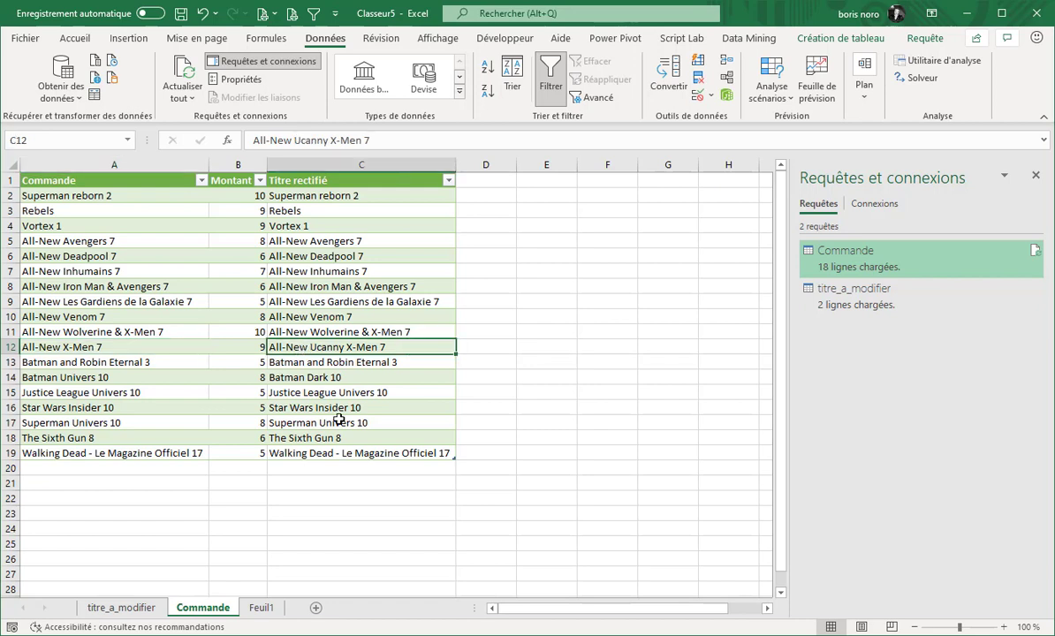
{"action": "left_click", "coordinate": [134, 612]}
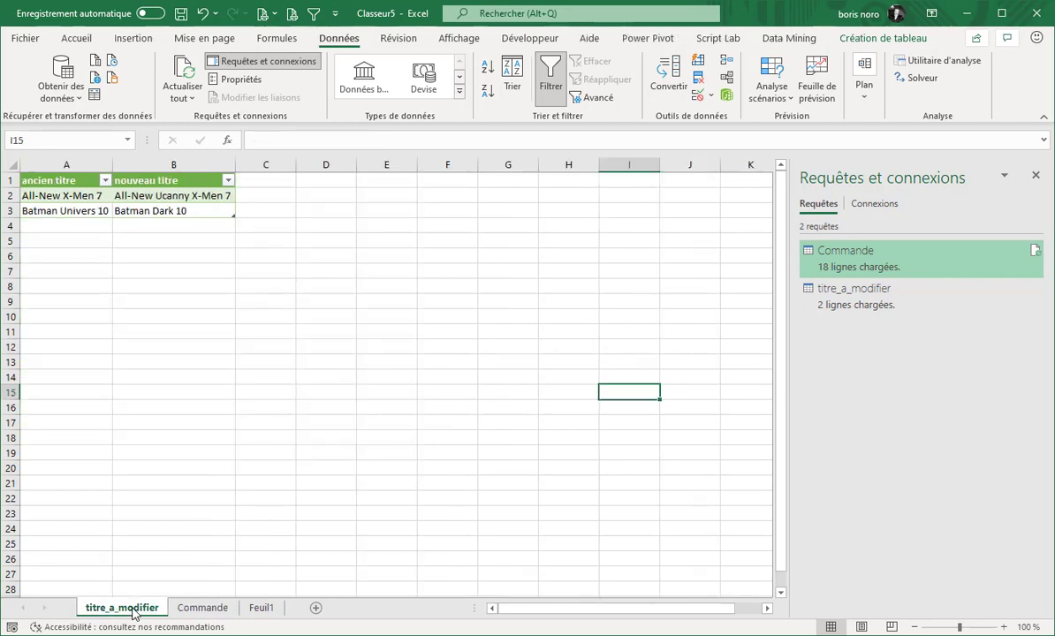